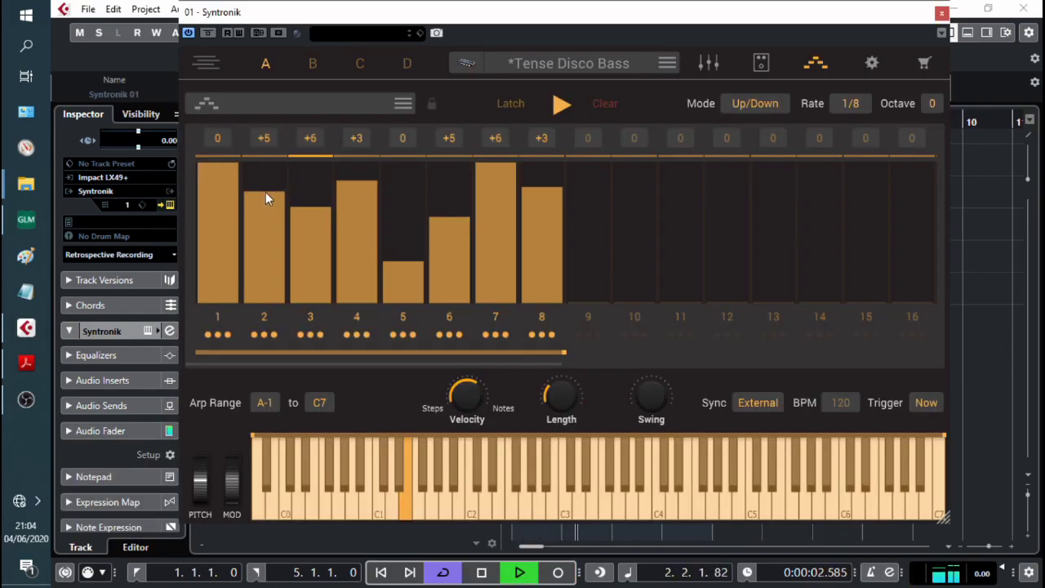
- Redraw the arpeggiator step levels starting from step 2 and adjust the filter envelope attack of Tense Disco Bass
{"action": "mouse_move", "coordinate": [265, 192]}
{"action": "left_mouse_down"}
{"action": "mouse_move", "coordinate": [295, 221]}
{"action": "mouse_move", "coordinate": [324, 159]}
{"action": "mouse_move", "coordinate": [359, 228]}
{"action": "mouse_move", "coordinate": [416, 254]}
{"action": "mouse_move", "coordinate": [434, 168]}
{"action": "left_mouse_up"}
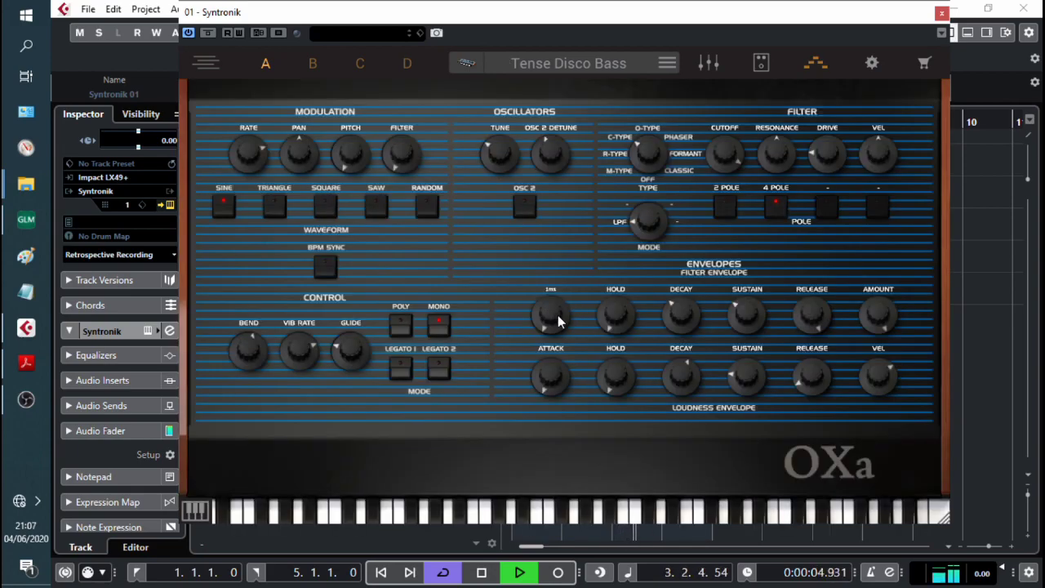
{"action": "left_click_drag", "start_coordinate": [559, 321], "coordinate": [557, 268]}
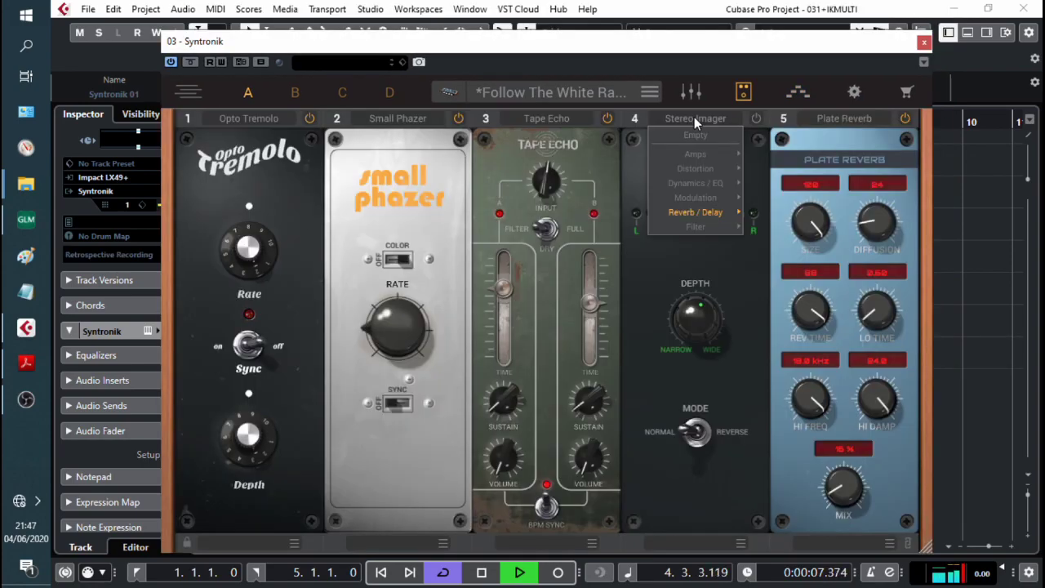
- Load the Modern Day Warrior preset from the OXa synth bass sounds
{"action": "mouse_move", "coordinate": [698, 170]}
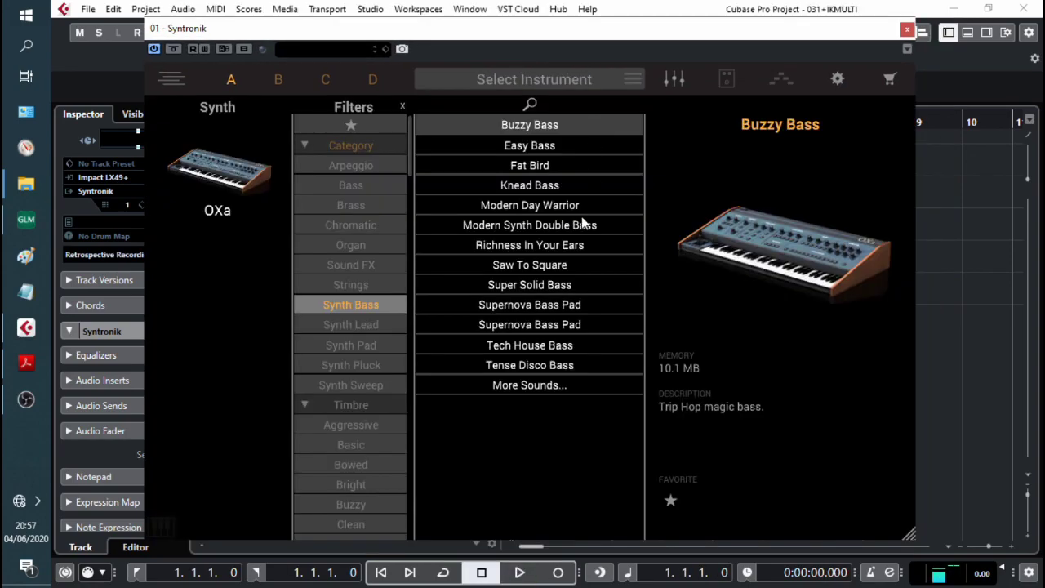
{"action": "left_click", "coordinate": [545, 206]}
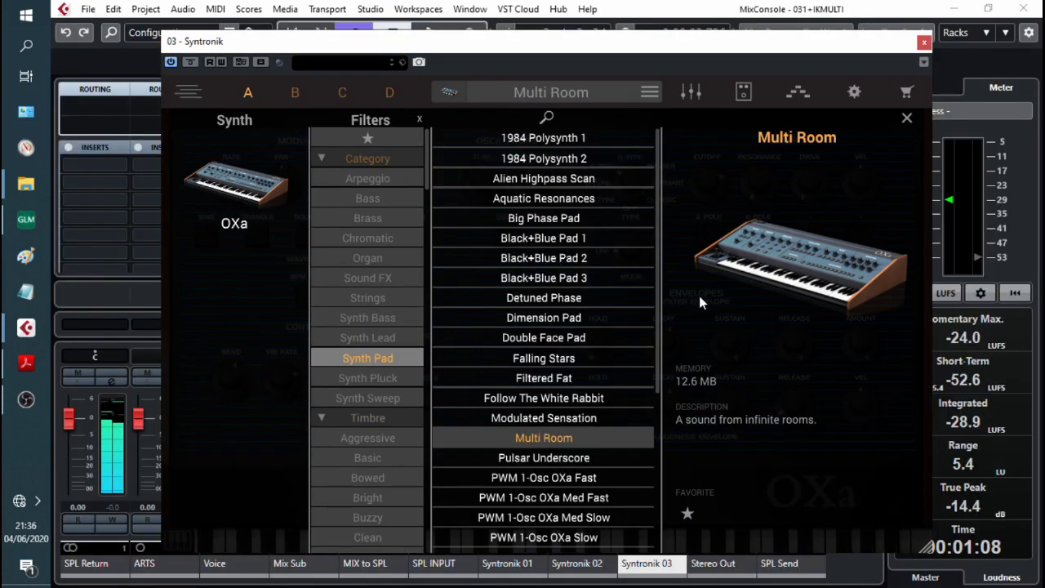
{"action": "left_click", "coordinate": [587, 218]}
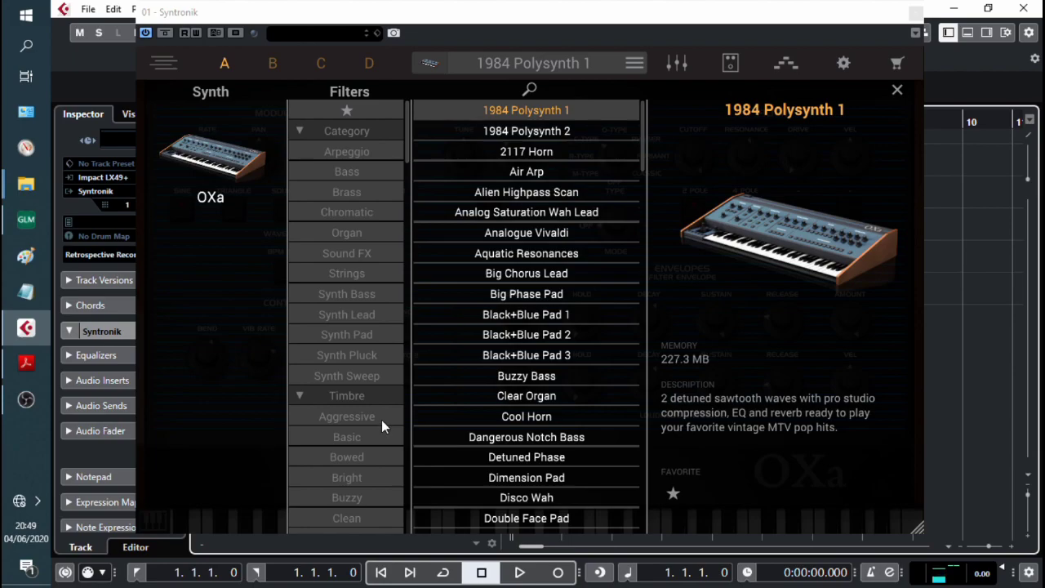
- Look through the OXa preset list, return to the synth's main controls and toggle the on-screen keyboard display
{"action": "left_click", "coordinate": [516, 61]}
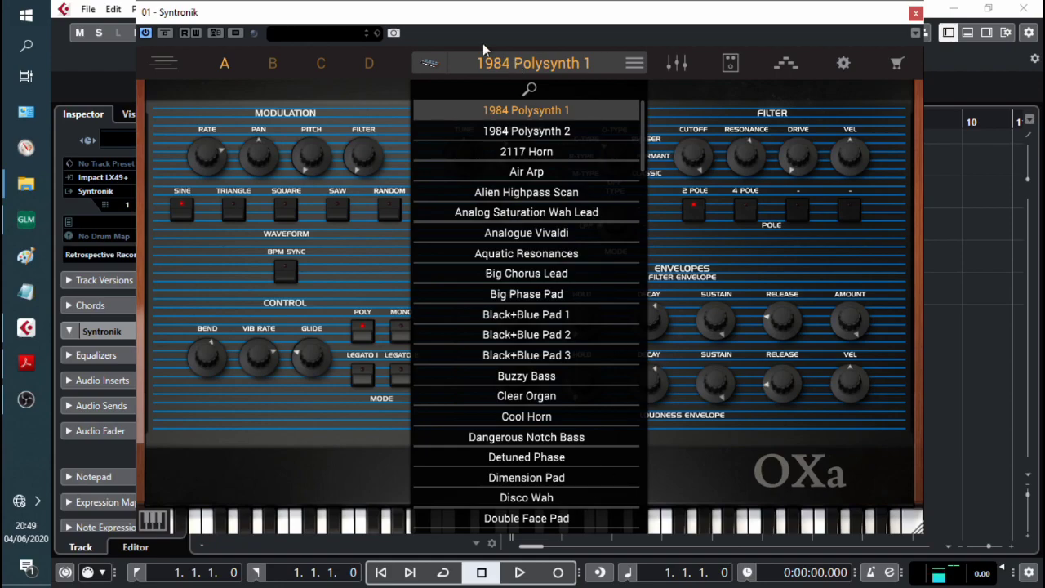
{"action": "left_click", "coordinate": [485, 65]}
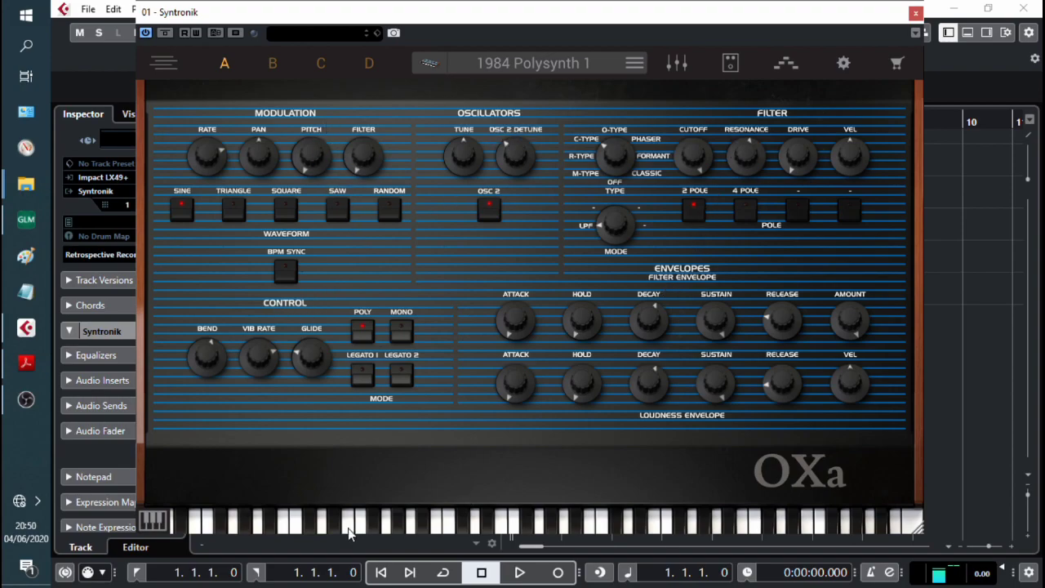
{"action": "left_click_drag", "start_coordinate": [136, 513], "coordinate": [137, 513]}
{"action": "left_click", "coordinate": [155, 513]}
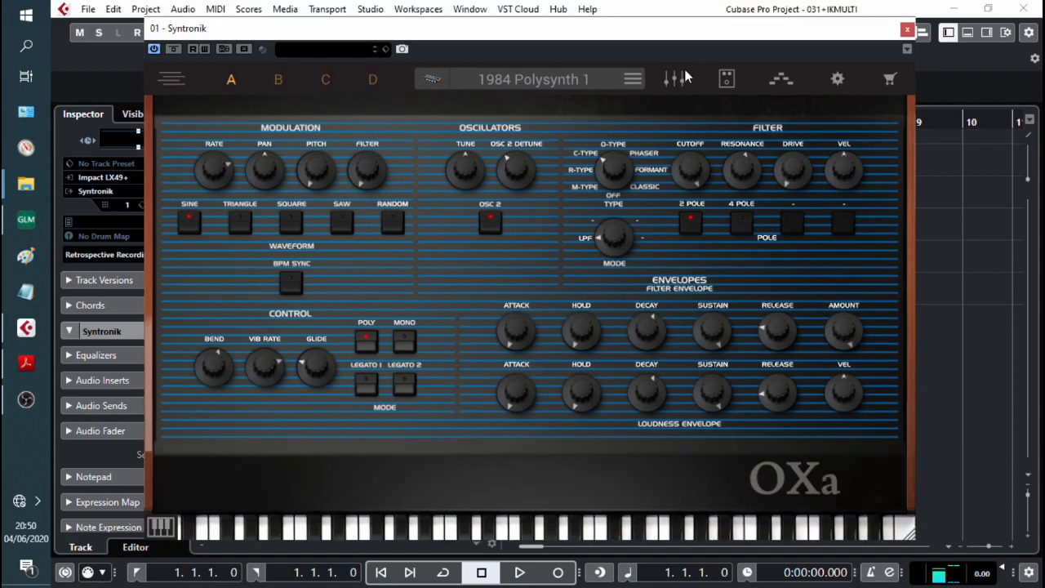
- Examine the part's mixer controls and the five-slot effects rack, including the effect categories available for empty slot 3
{"action": "left_click", "coordinate": [675, 79]}
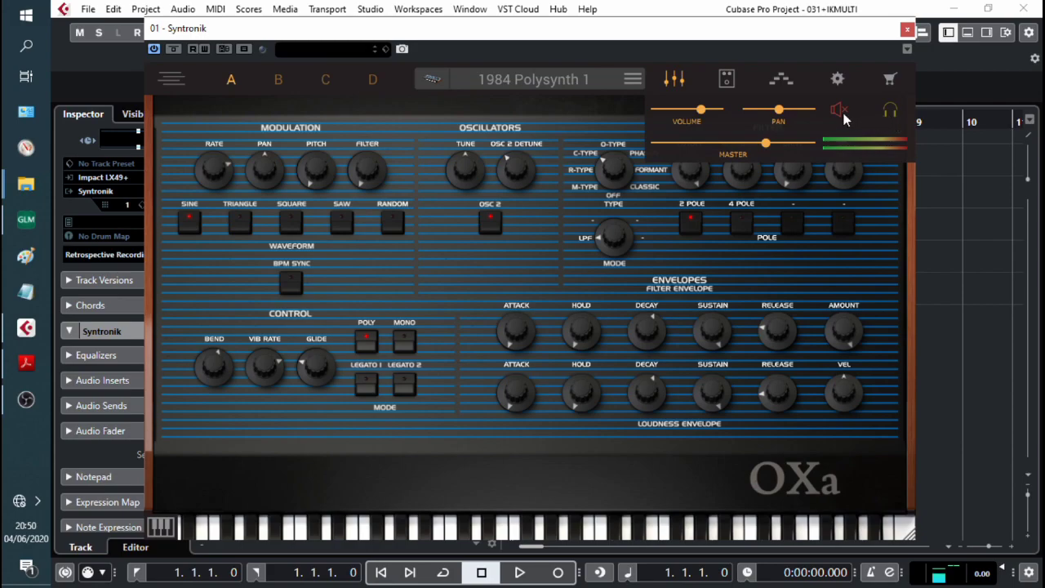
{"action": "left_click", "coordinate": [727, 78]}
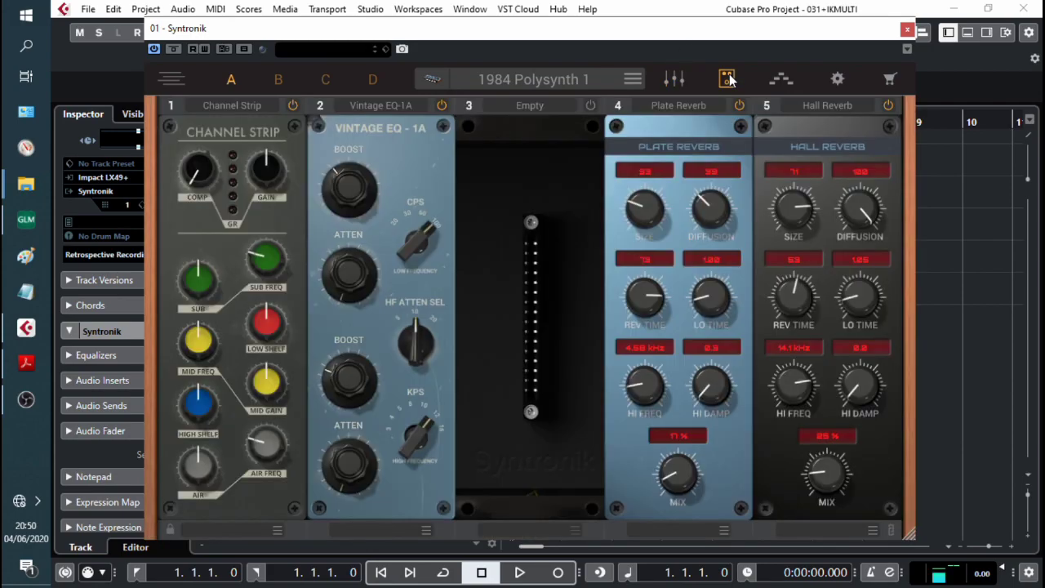
{"action": "left_click", "coordinate": [530, 105]}
{"action": "mouse_move", "coordinate": [549, 215]}
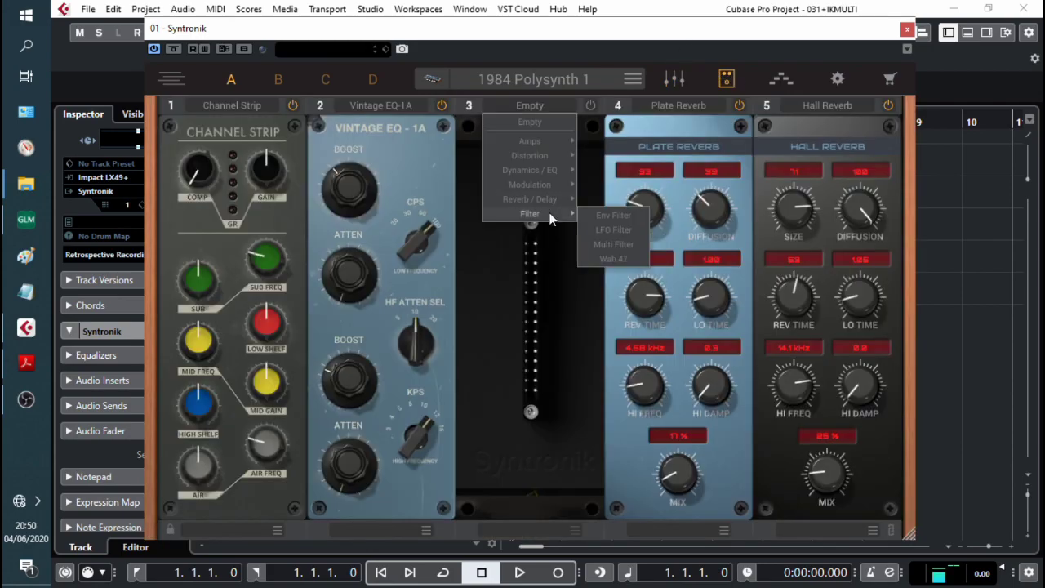
{"action": "left_click", "coordinate": [551, 323]}
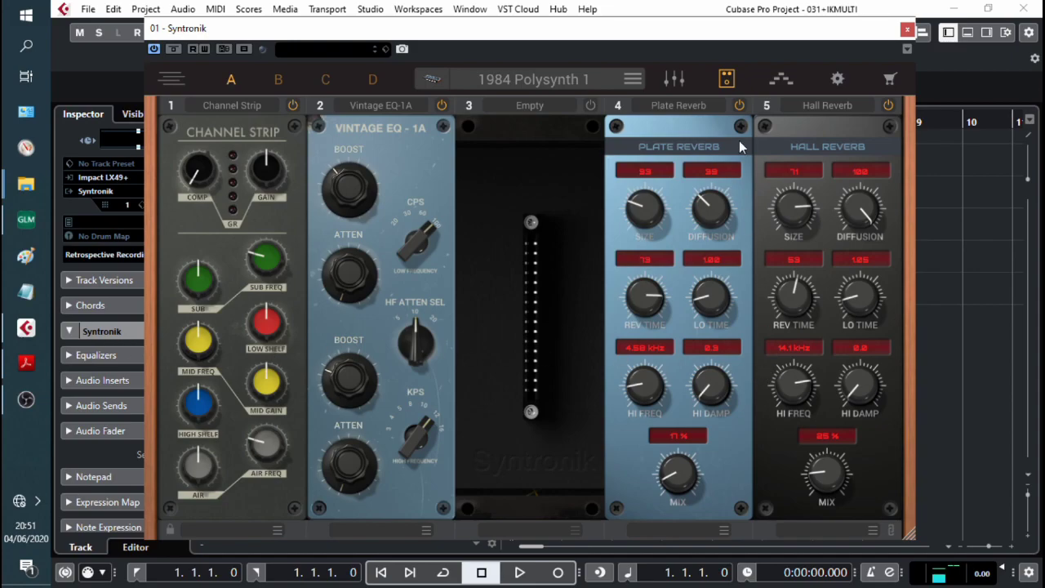
- Examine the arpeggiator page and the key and velocity ranges of parts A to D in the layer view
{"action": "left_click", "coordinate": [781, 78]}
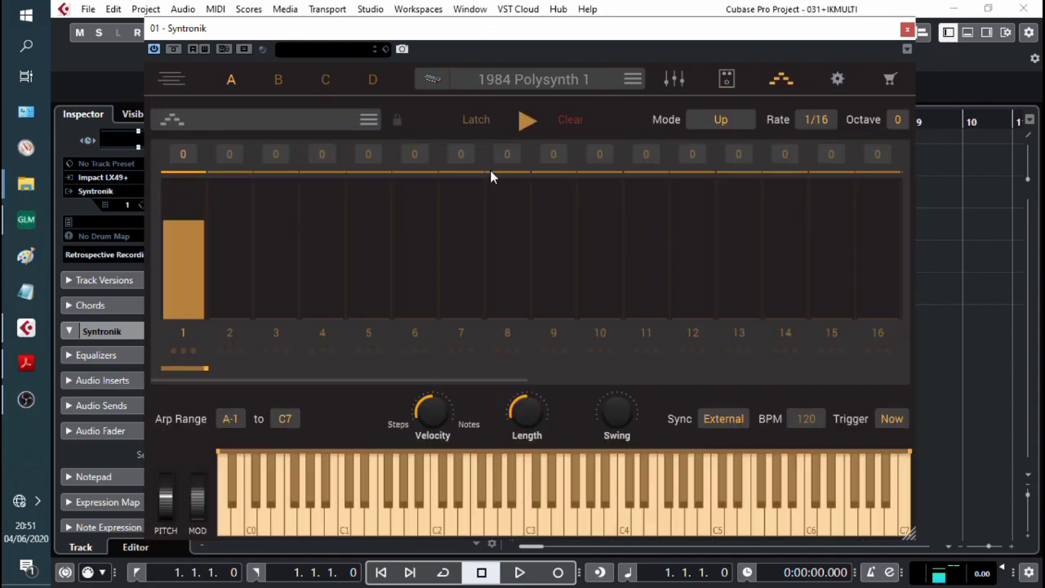
{"action": "left_click", "coordinate": [171, 79]}
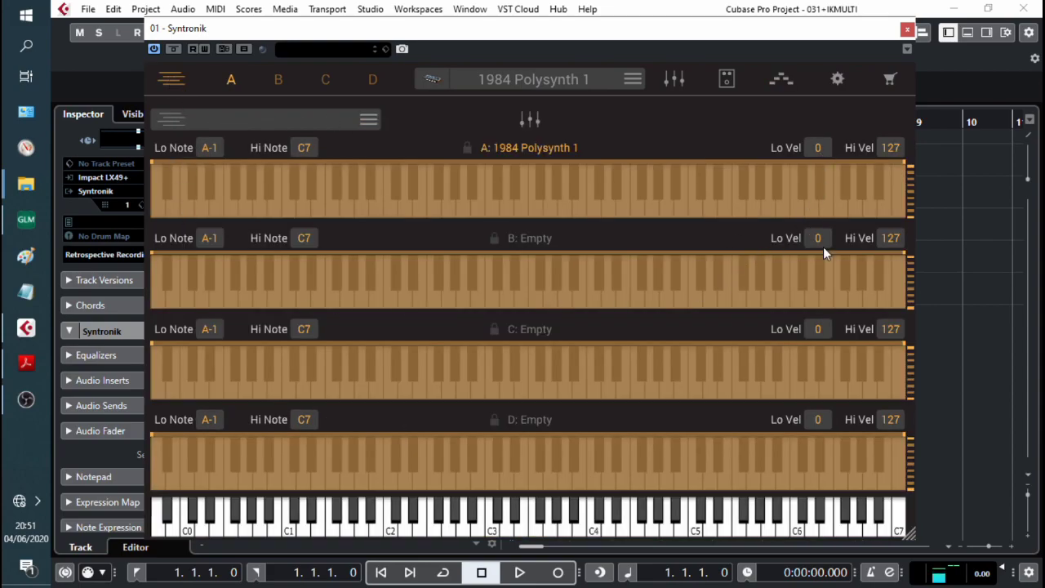
{"action": "left_click_drag", "start_coordinate": [405, 532], "coordinate": [676, 529]}
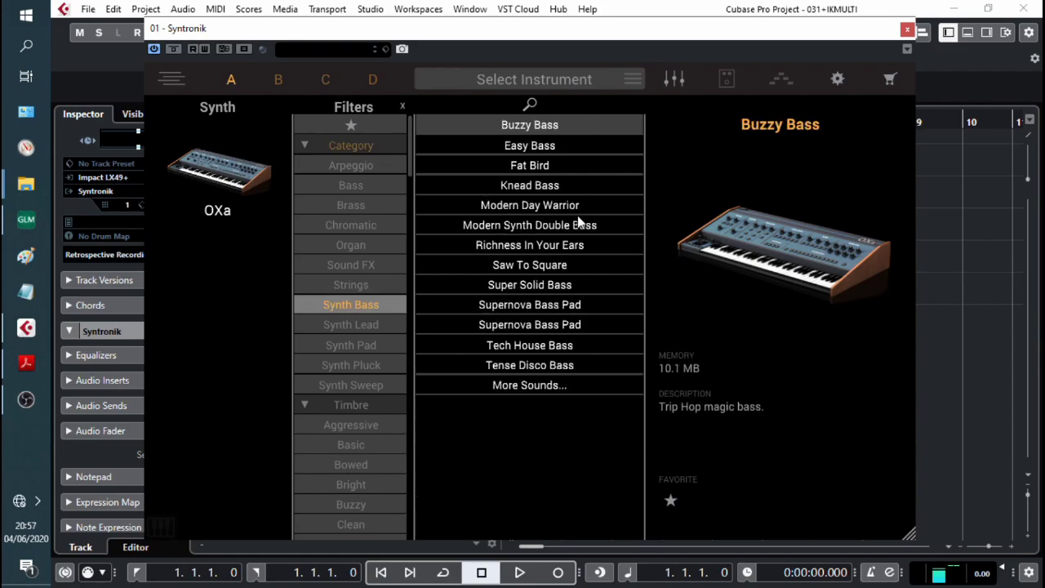
- Audition the synth bass presets Modern Day Warrior and Super Solid Bass, and load Tense Disco Bass
{"action": "left_click", "coordinate": [552, 211]}
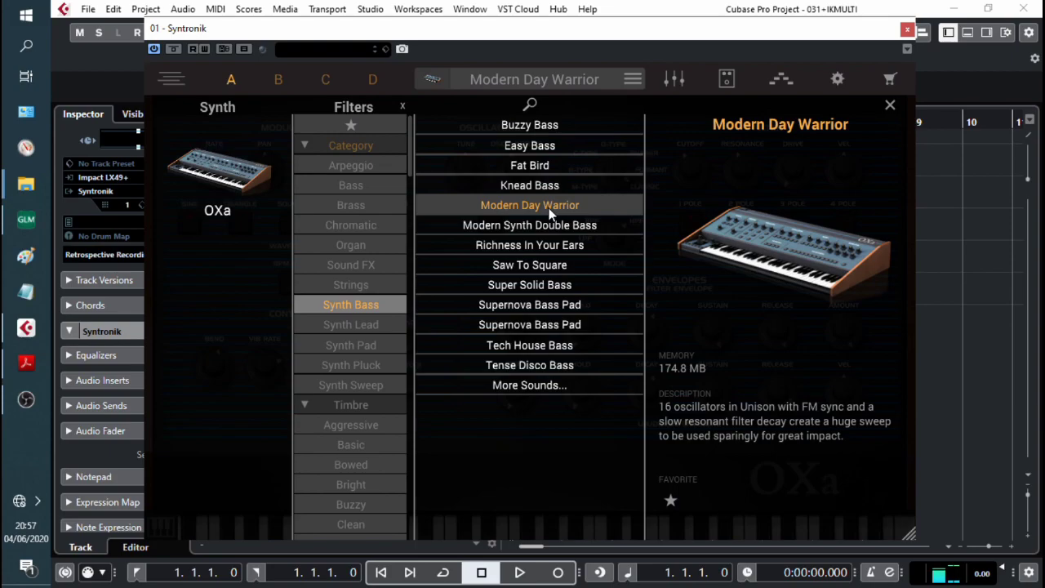
{"action": "left_click", "coordinate": [539, 284]}
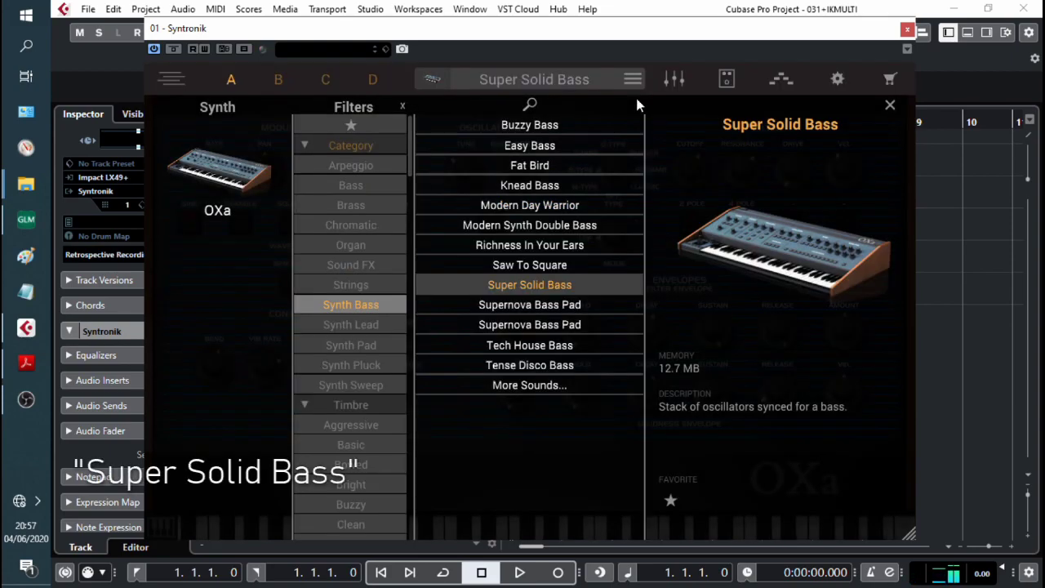
{"action": "left_click", "coordinate": [547, 367]}
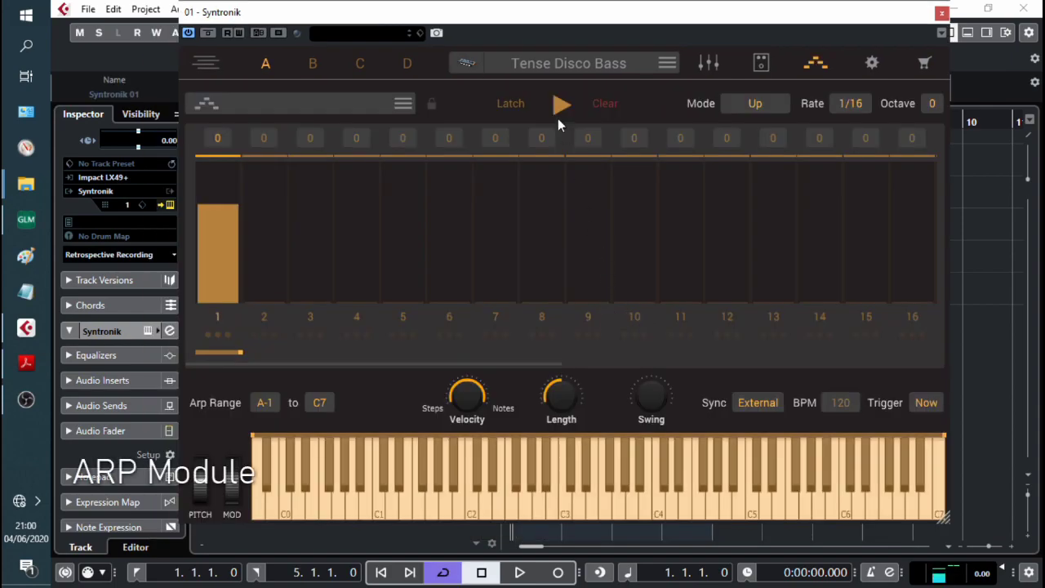
- Enable the arpeggiator for Tense Disco Bass and play the project briefly to hear the one-step pattern
{"action": "left_click", "coordinate": [555, 106]}
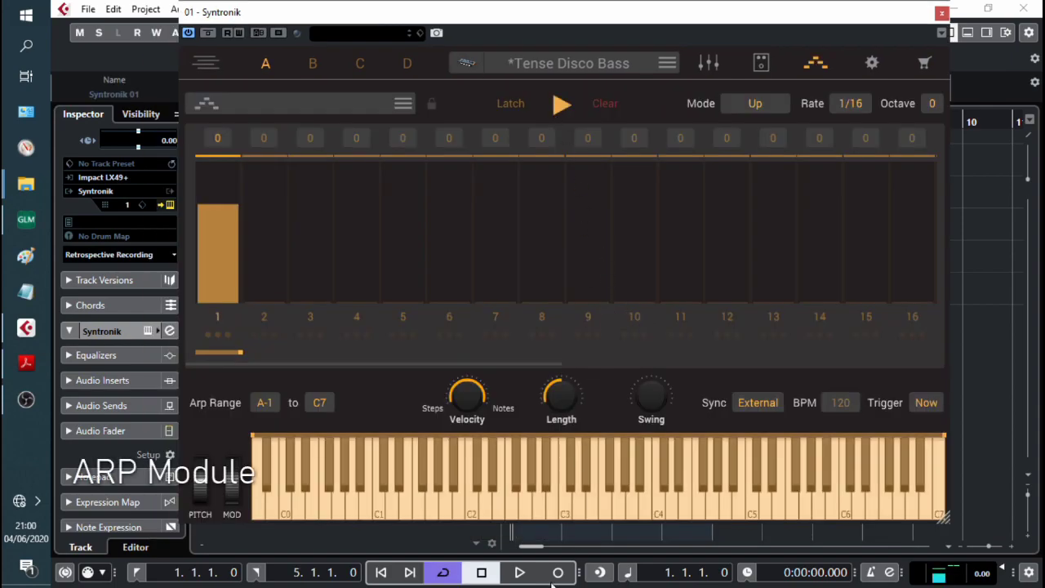
{"action": "key", "text": "space"}
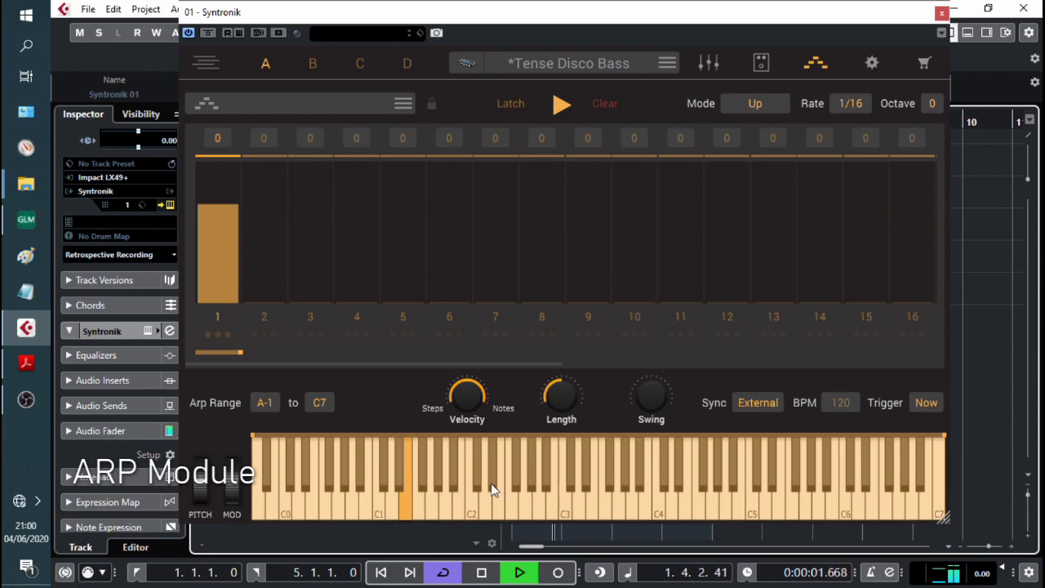
{"action": "key", "text": "space"}
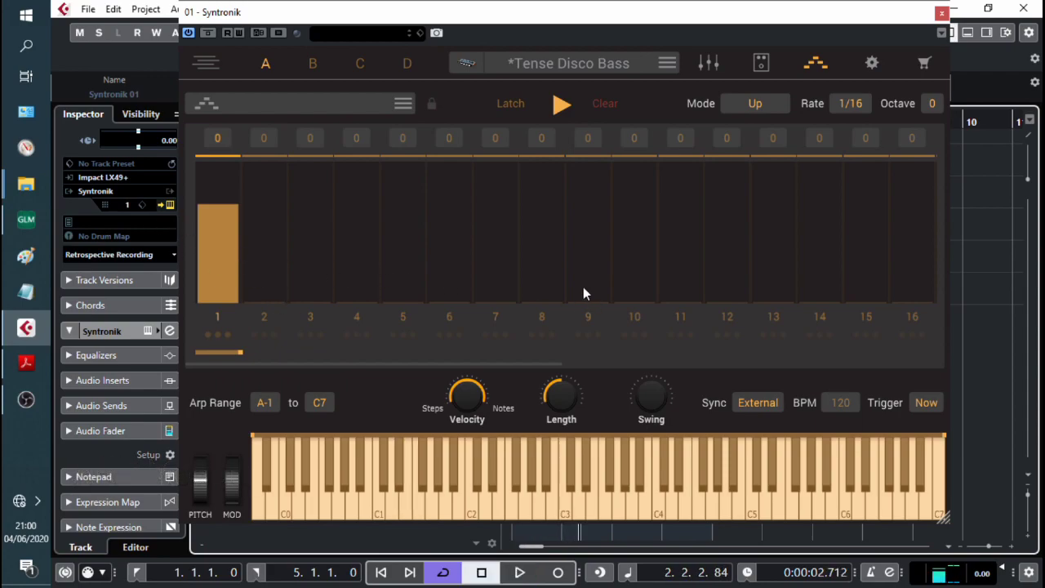
- Extend the arpeggiator pattern to four steps and start playback to hear it
{"action": "left_click_drag", "start_coordinate": [238, 353], "coordinate": [406, 356]}
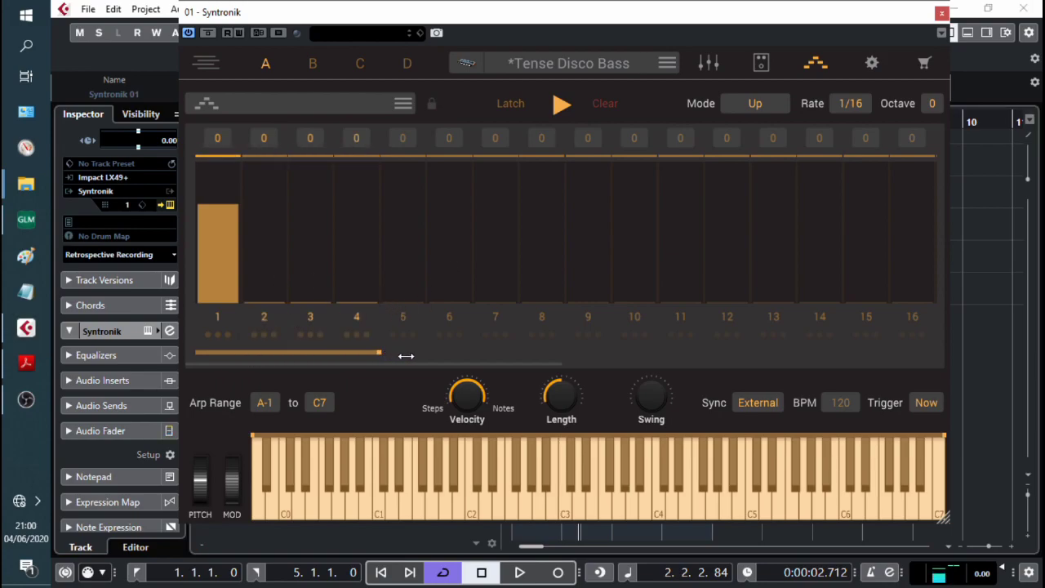
{"action": "key", "text": "space"}
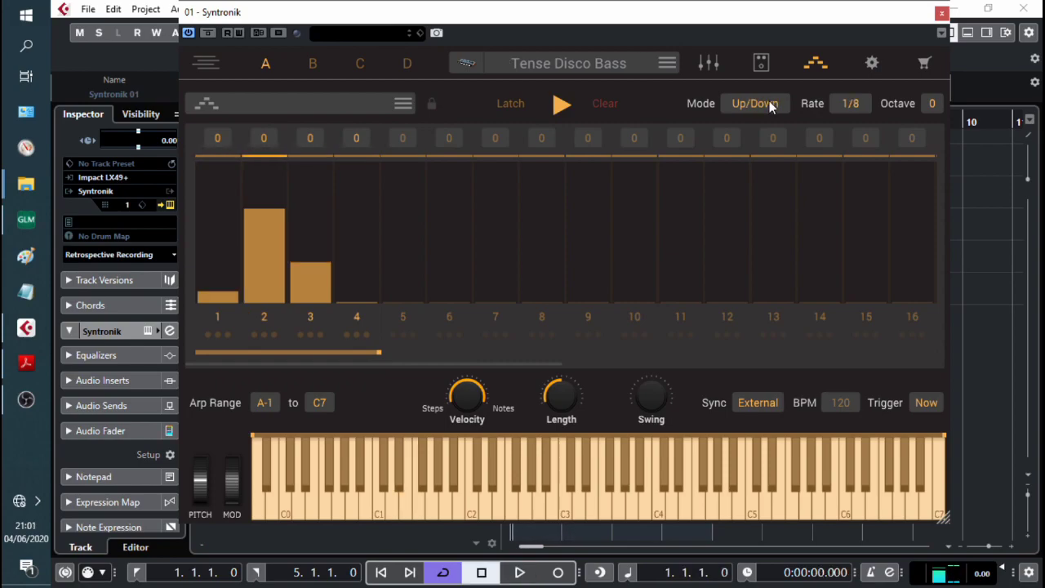
- Review the available rate and mode options of the arpeggiator
{"action": "left_click", "coordinate": [851, 104]}
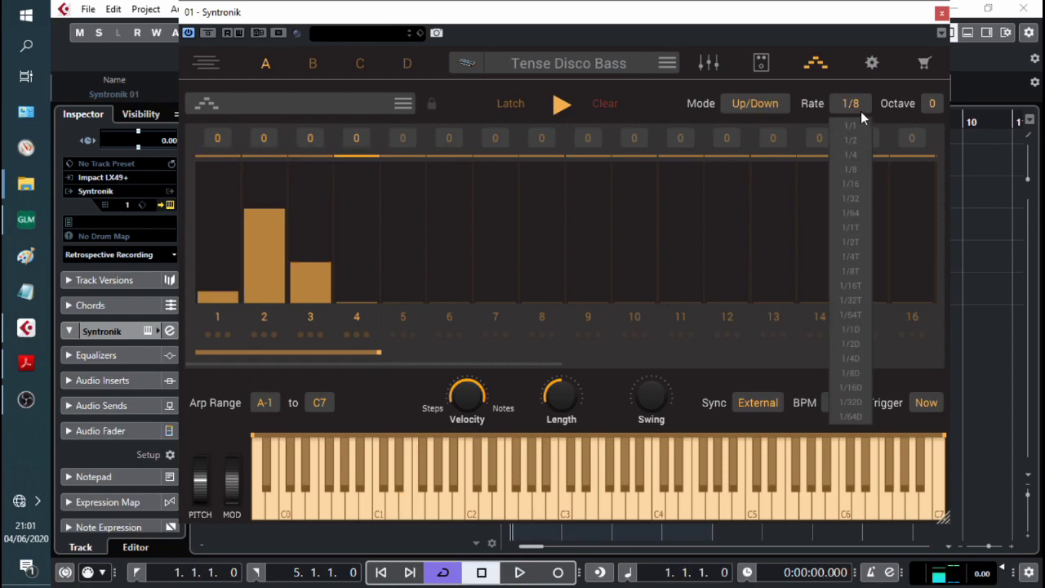
{"action": "left_click", "coordinate": [755, 104]}
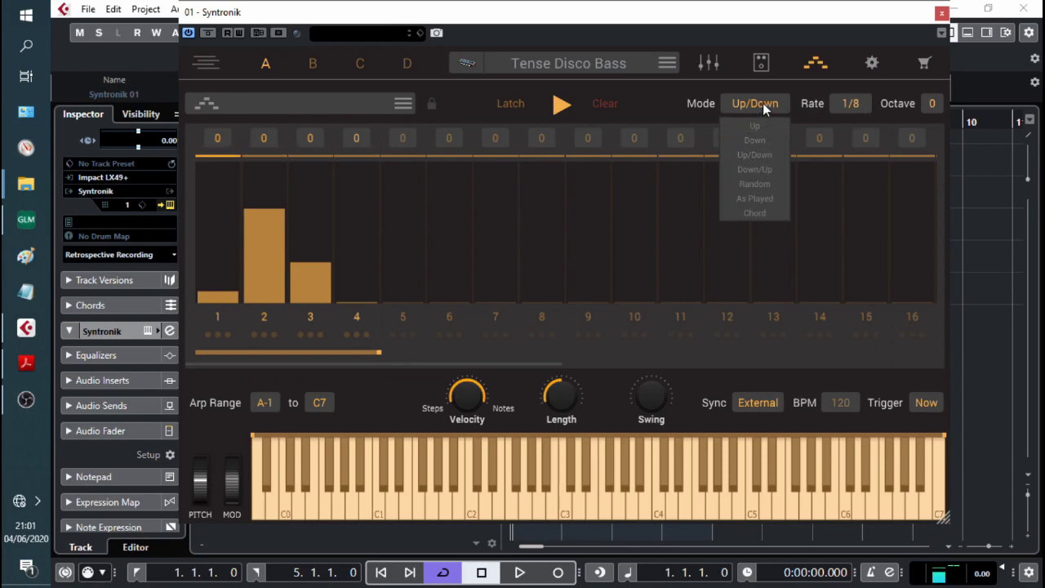
{"action": "left_click", "coordinate": [763, 103]}
- Try the arpeggiator's octave range at 1 and 4 while the project plays
{"action": "scroll", "coordinate": [915, 104], "scroll_direction": "up", "scroll_amount": 1}
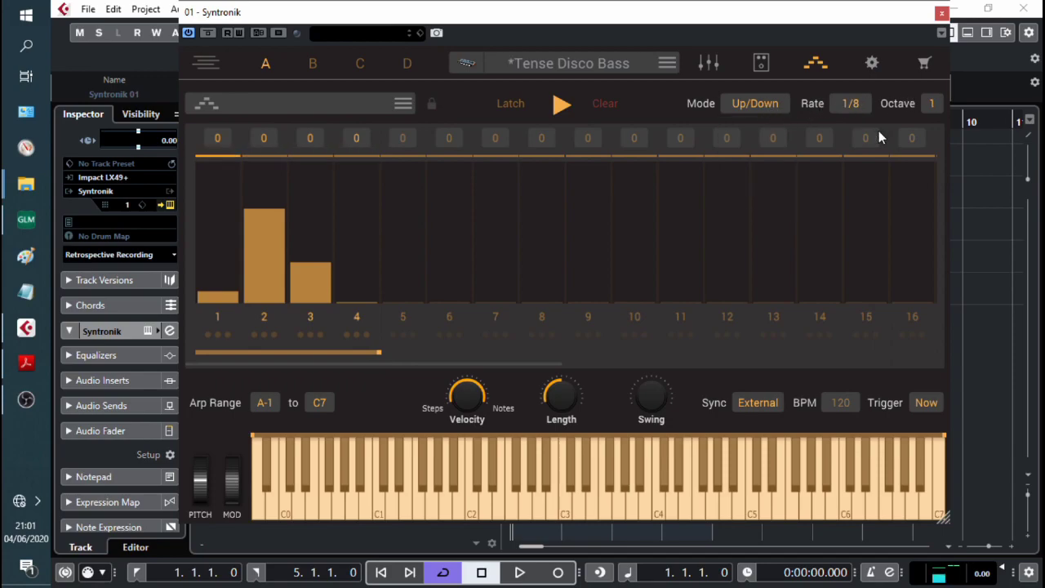
{"action": "key", "text": "space"}
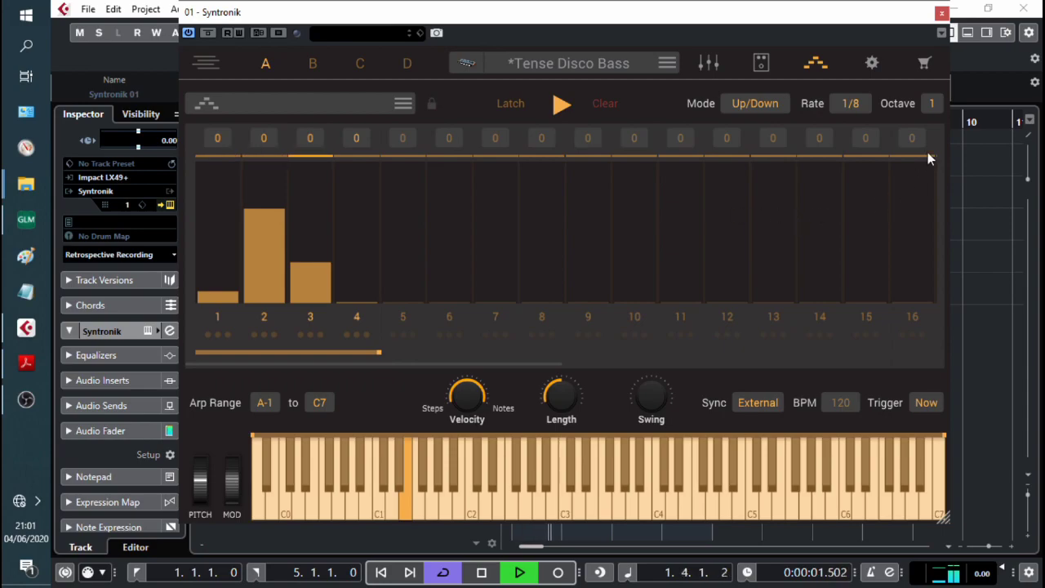
{"action": "left_click", "coordinate": [935, 105]}
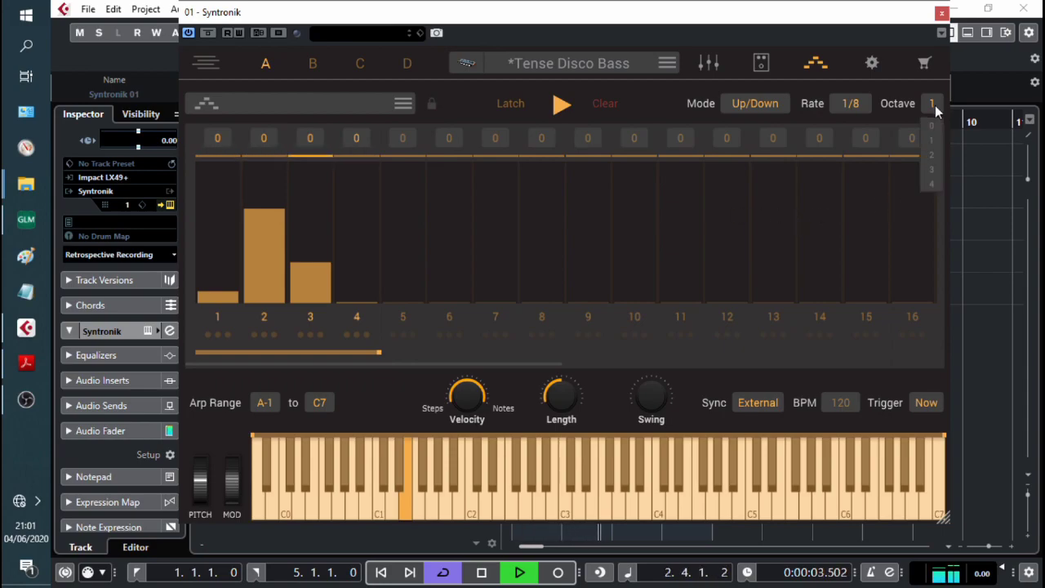
{"action": "left_click", "coordinate": [932, 183]}
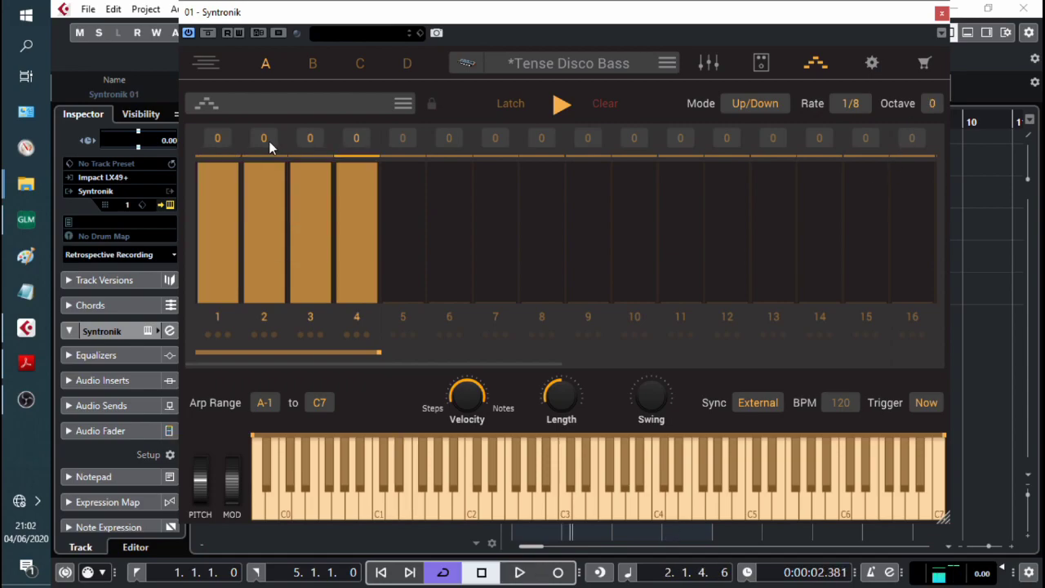
- Set the pitch offsets of arpeggiator steps 2 and 4 to +5
{"action": "left_click", "coordinate": [268, 140]}
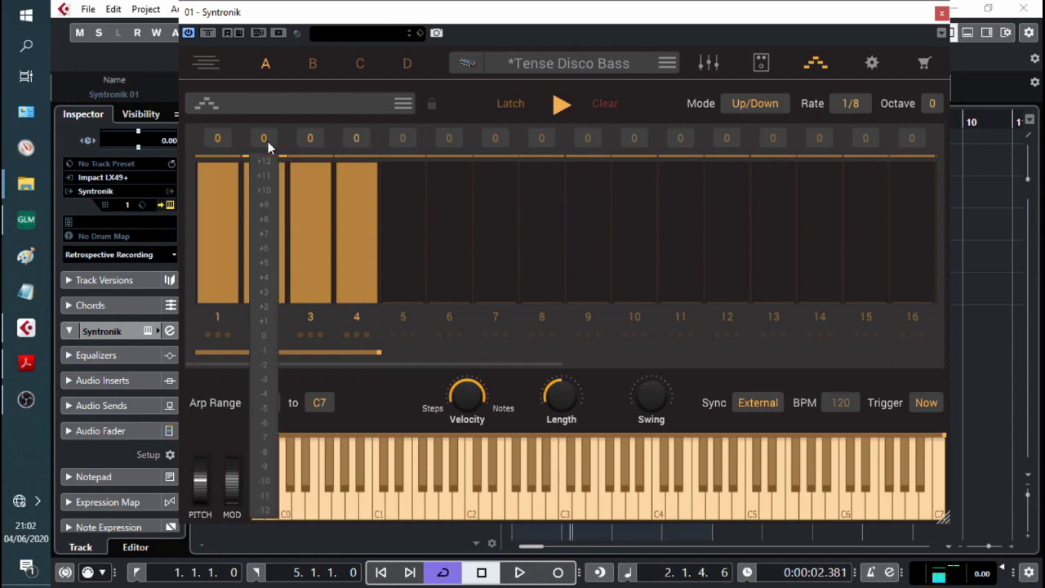
{"action": "left_click", "coordinate": [269, 262]}
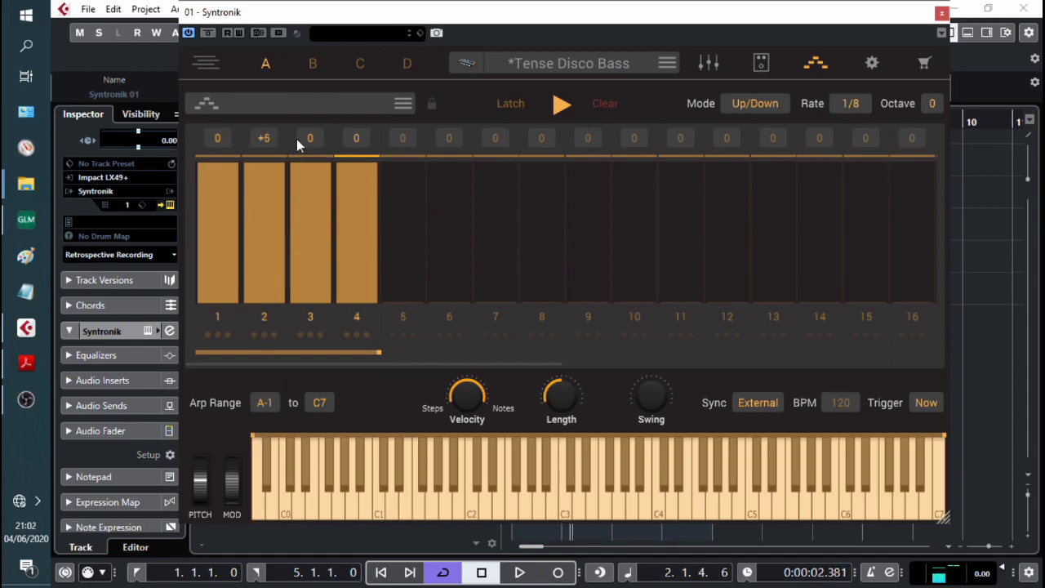
{"action": "left_click", "coordinate": [357, 139]}
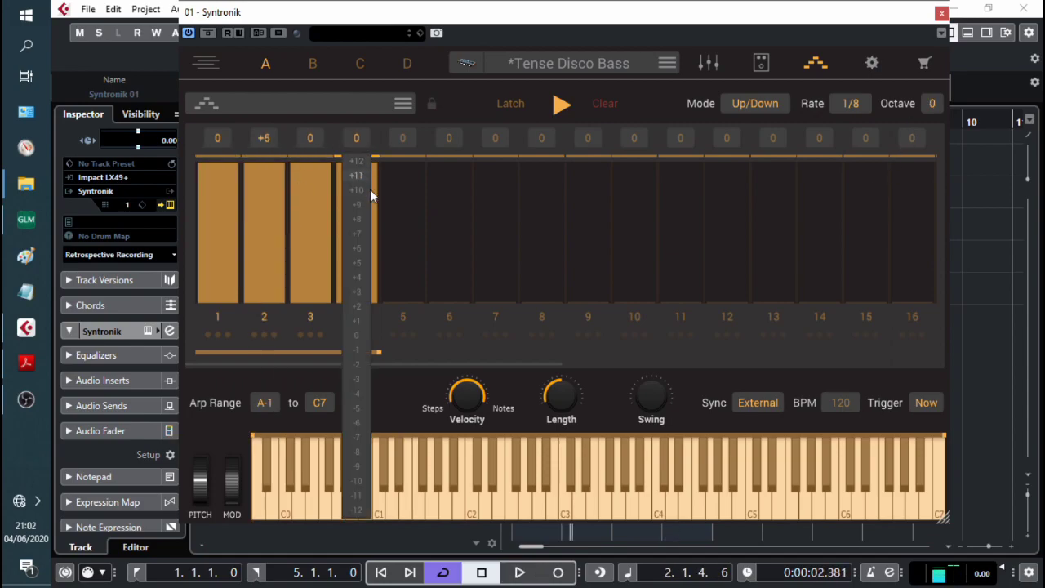
{"action": "left_click", "coordinate": [363, 261]}
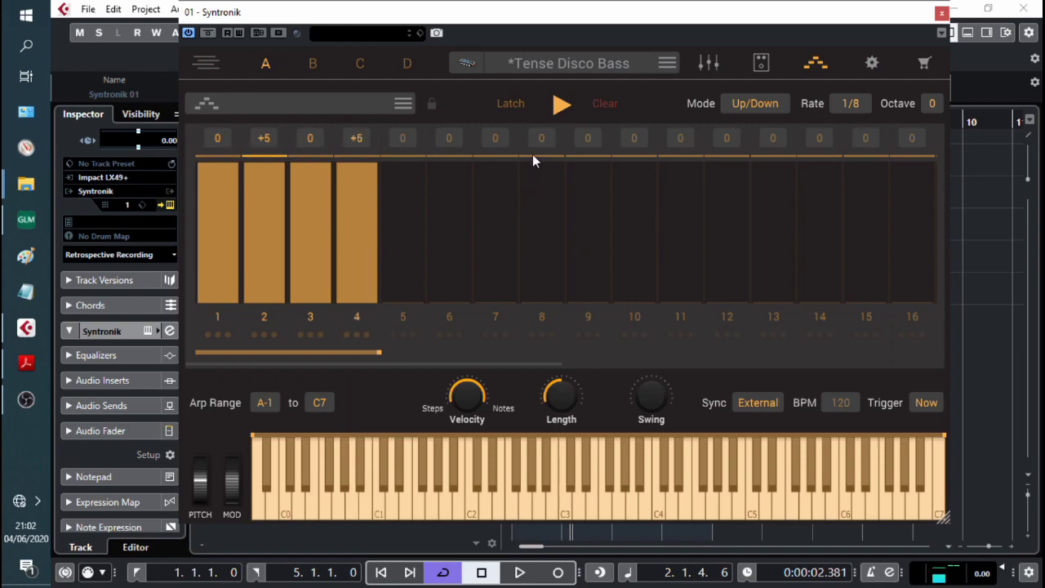
{"action": "left_click", "coordinate": [562, 104]}
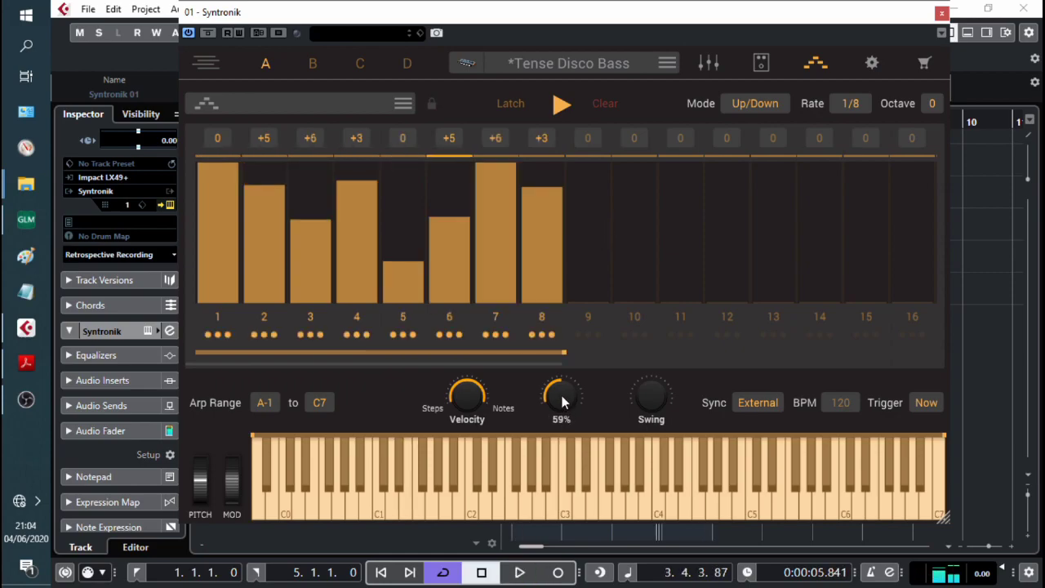
- Shorten the arpeggiator's note length and set its Velocity balance to 74% during playback
{"action": "key", "text": "space"}
{"action": "left_click_drag", "start_coordinate": [563, 391], "coordinate": [550, 457]}
{"action": "left_click_drag", "start_coordinate": [467, 396], "coordinate": [514, 288]}
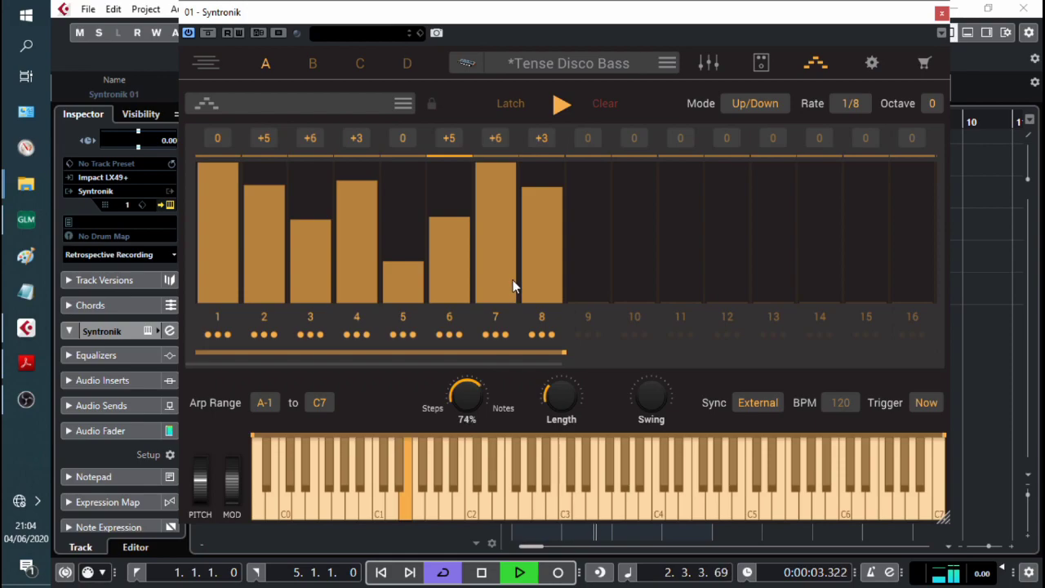
- Redraw the arpeggiator step levels with steps 1, 3, 5 and 7 at full height and steps 2 and 4 lower
{"action": "mouse_move", "coordinate": [265, 220]}
{"action": "left_mouse_down"}
{"action": "mouse_move", "coordinate": [293, 220]}
{"action": "mouse_move", "coordinate": [325, 155]}
{"action": "mouse_move", "coordinate": [360, 226]}
{"action": "mouse_move", "coordinate": [415, 249]}
{"action": "mouse_move", "coordinate": [428, 161]}
{"action": "left_mouse_up"}
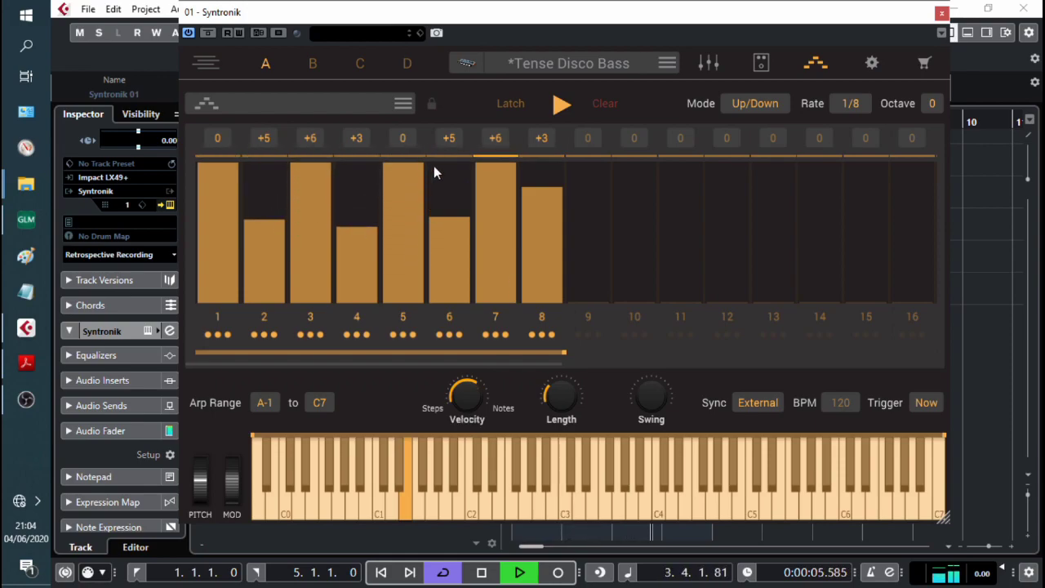
{"action": "left_click_drag", "start_coordinate": [498, 224], "coordinate": [500, 236]}
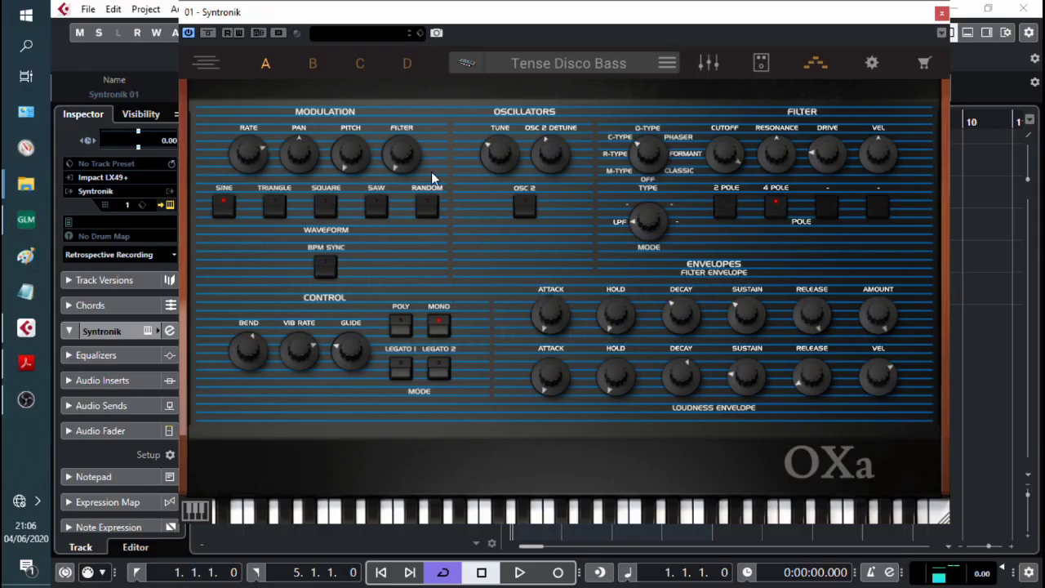
- Start playback and raise the filter envelope's attack on Tense Disco Bass, sweeping the envelope amount
{"action": "key", "text": "space"}
{"action": "left_click_drag", "start_coordinate": [574, 309], "coordinate": [569, 256]}
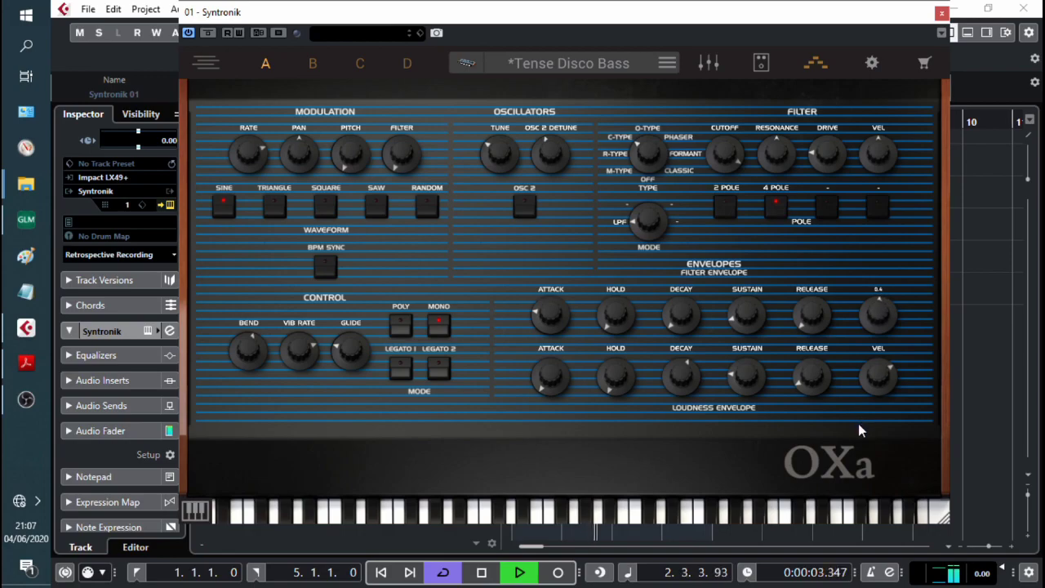
{"action": "left_click_drag", "start_coordinate": [858, 423], "coordinate": [851, 341]}
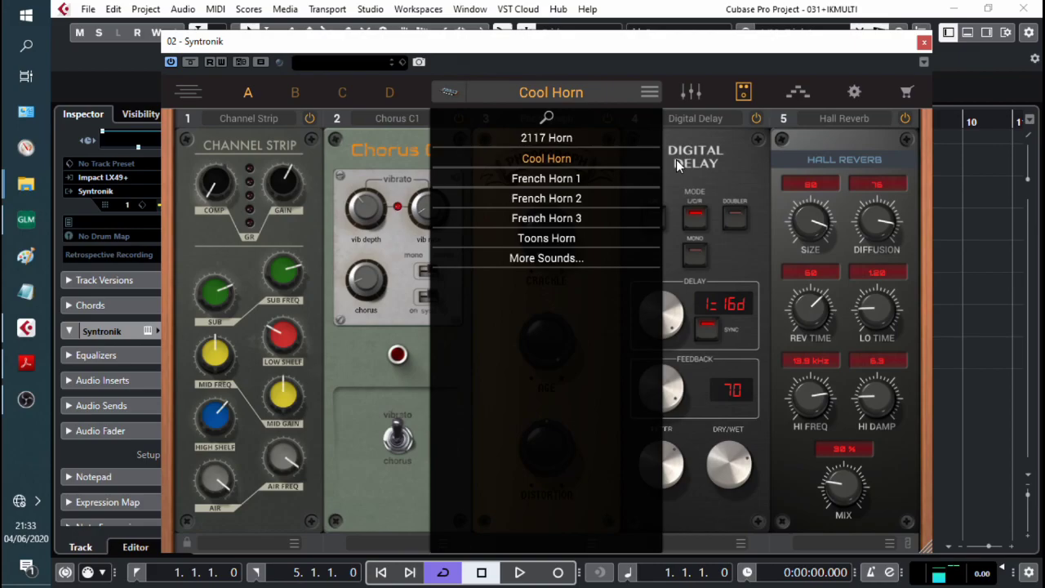
- Examine the Cool Horn preset's effects chain and its place among the Brass presets, and close the Syntronik 02 instrument window
{"action": "left_click", "coordinate": [626, 112]}
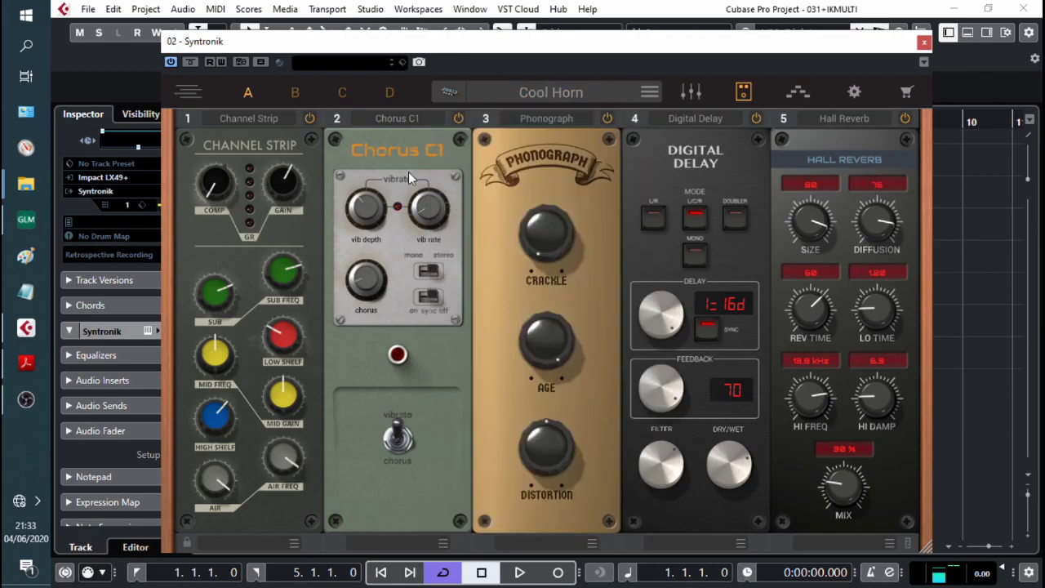
{"action": "left_click", "coordinate": [26, 399]}
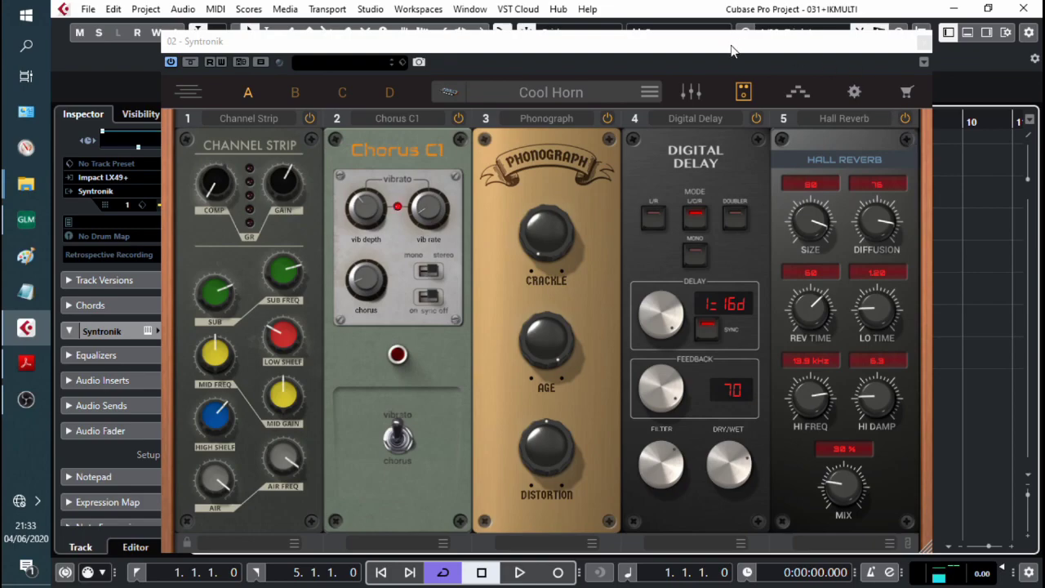
{"action": "left_click", "coordinate": [551, 92]}
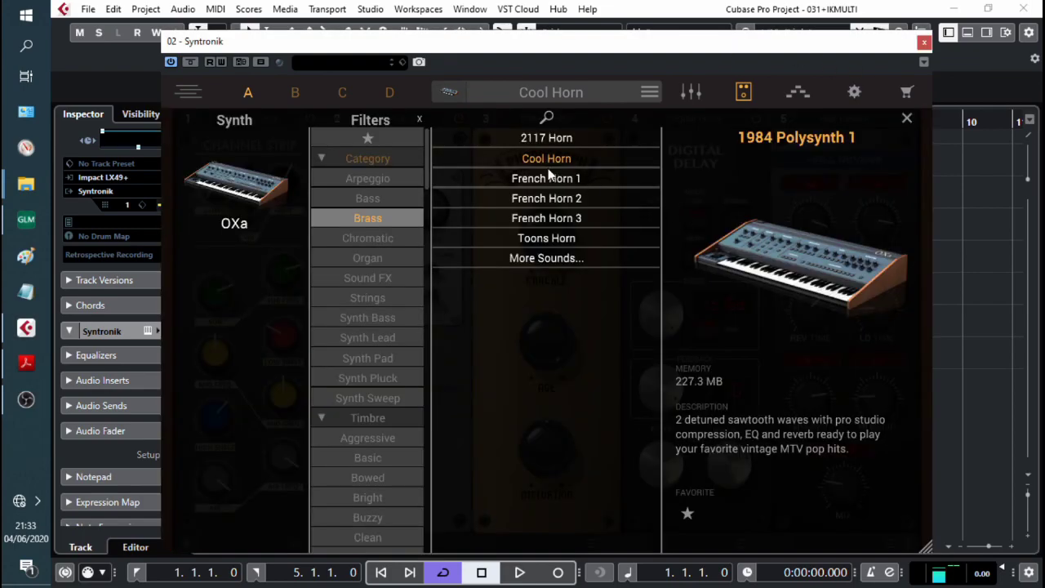
{"action": "left_click", "coordinate": [450, 92]}
{"action": "mouse_move", "coordinate": [709, 465]}
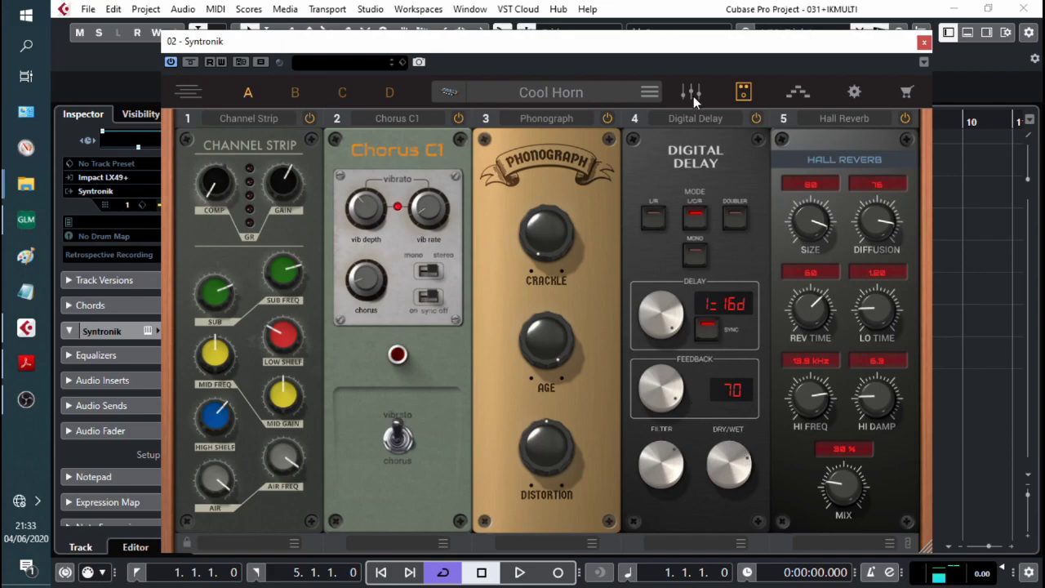
{"action": "left_click", "coordinate": [924, 42]}
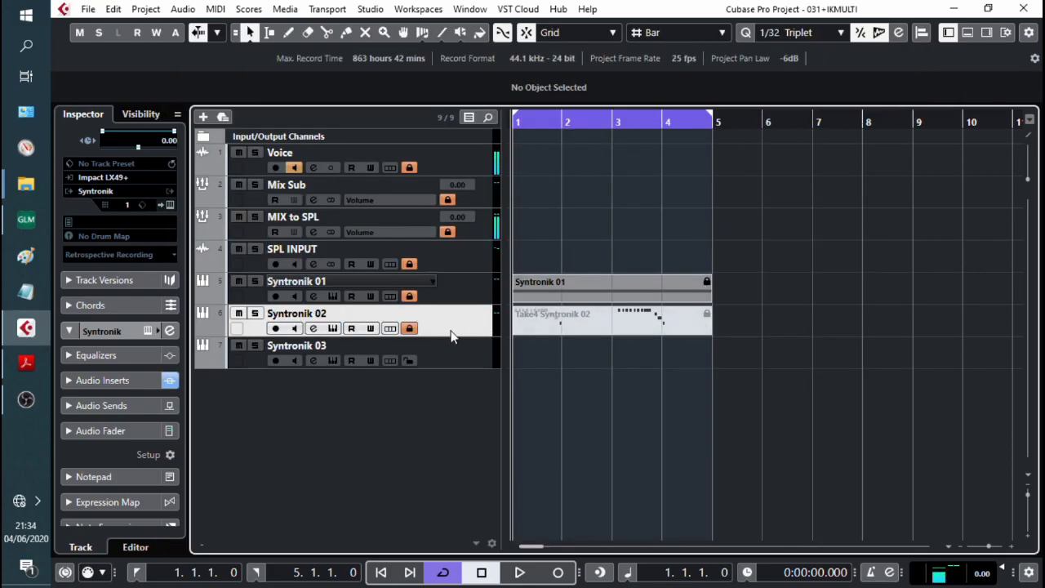
- Play the Syntronik 02 part and examine the AutoPan insert on its mixer channel, closing the plug-in window when done
{"action": "left_click", "coordinate": [519, 327]}
{"action": "key", "text": "space"}
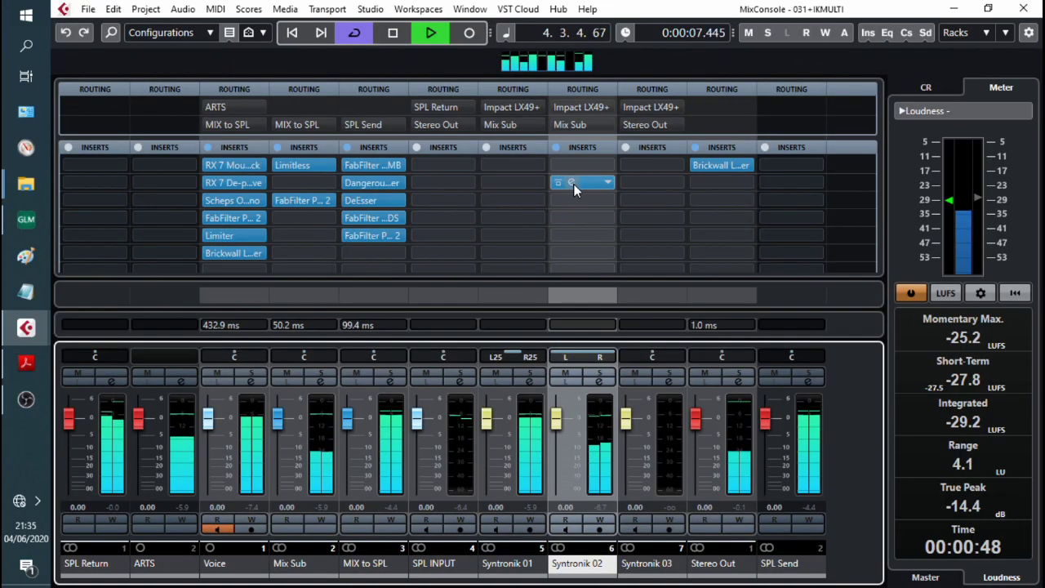
{"action": "left_click", "coordinate": [575, 184]}
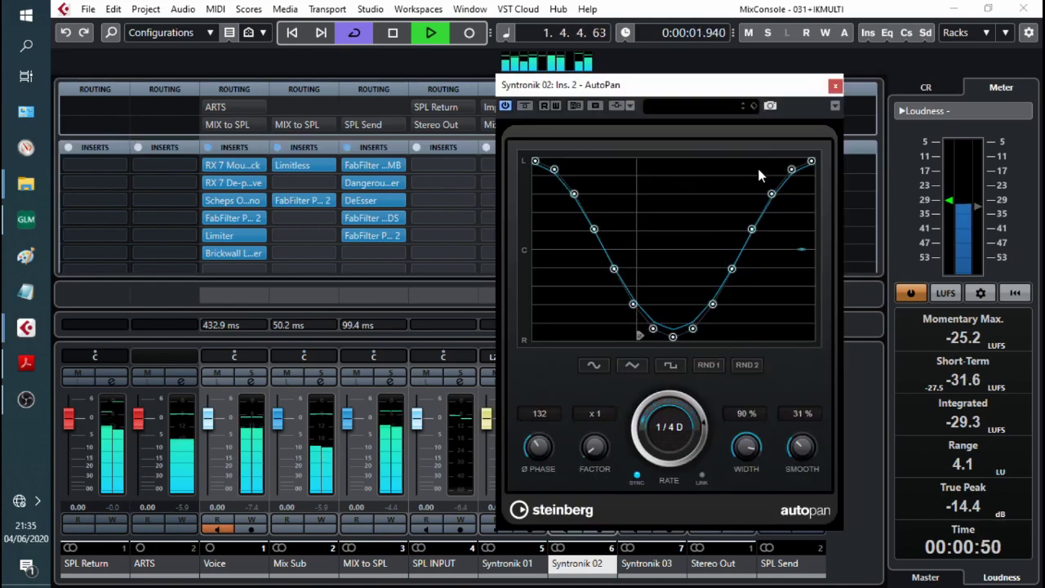
{"action": "left_click", "coordinate": [835, 87]}
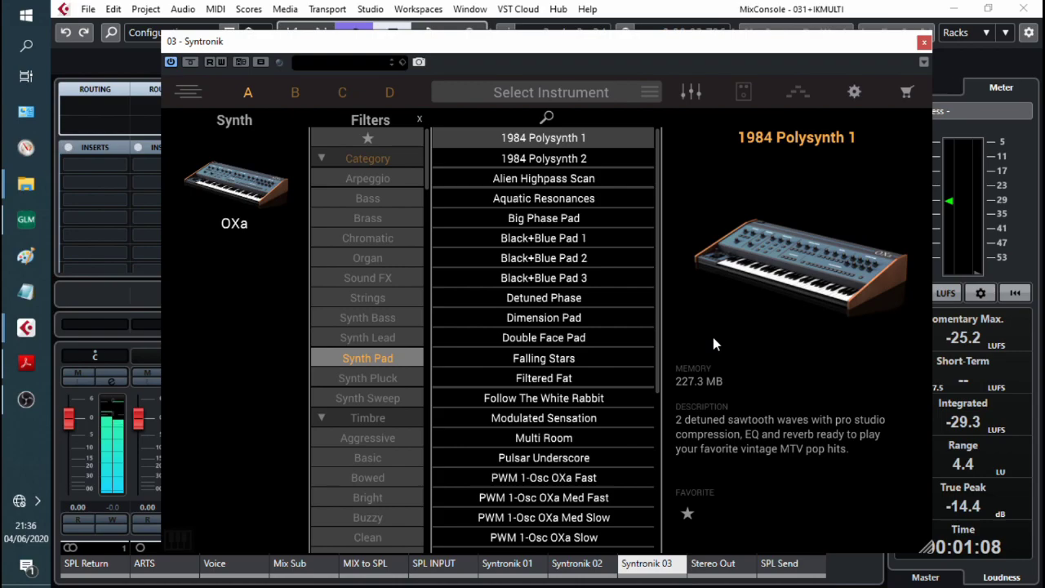
- Filter the Synth Pad presets by the Clean timbre and load Multi Room on Syntronik 03
{"action": "left_click", "coordinate": [367, 517]}
{"action": "left_click", "coordinate": [368, 537]}
{"action": "left_click", "coordinate": [546, 138]}
{"action": "left_click", "coordinate": [549, 160]}
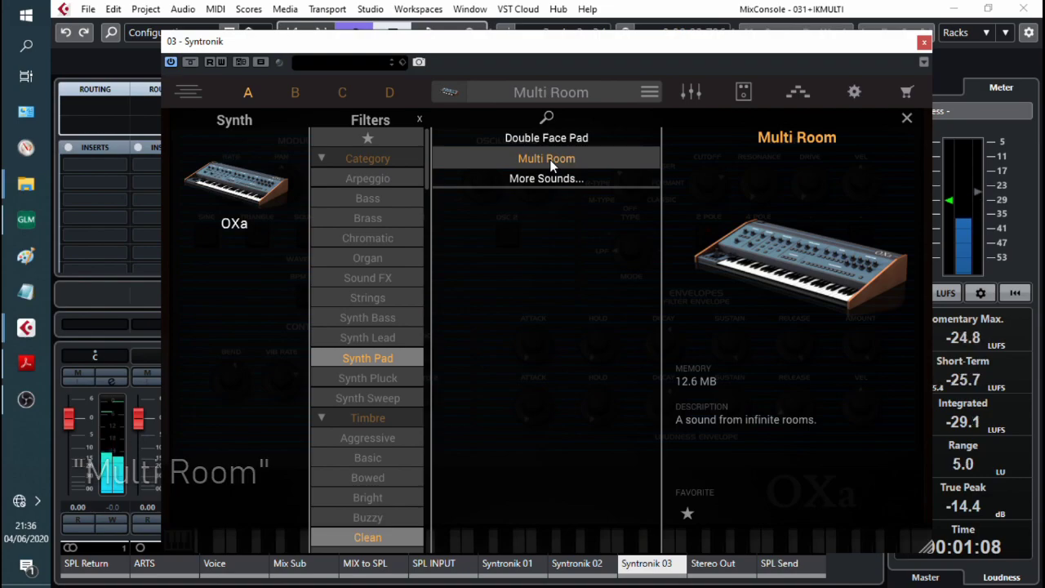
- Remove the Clean filter, try the Big Phase Pad preset and load Follow The White Rabbit
{"action": "left_click", "coordinate": [397, 539]}
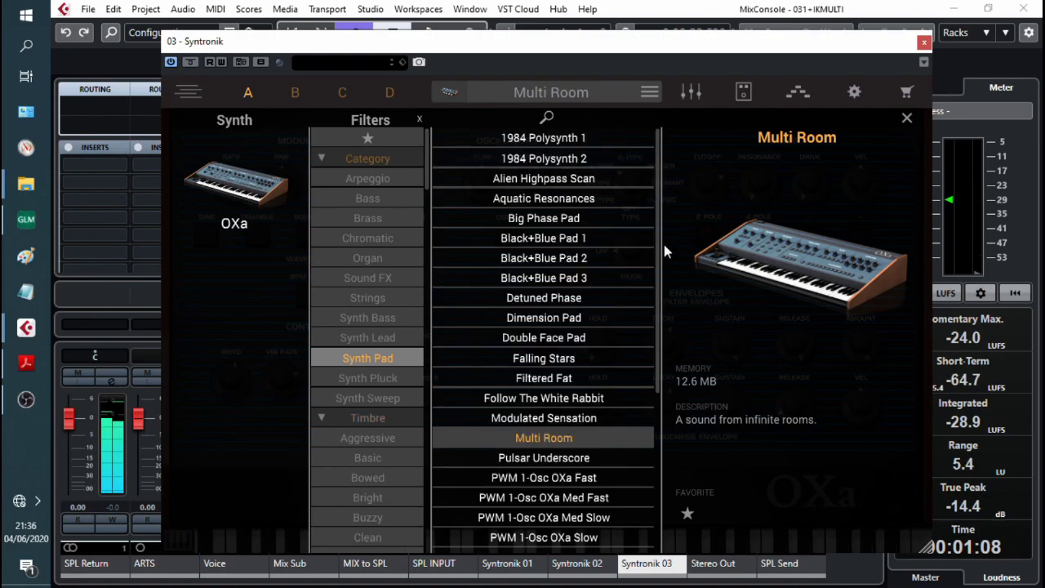
{"action": "left_click", "coordinate": [585, 221]}
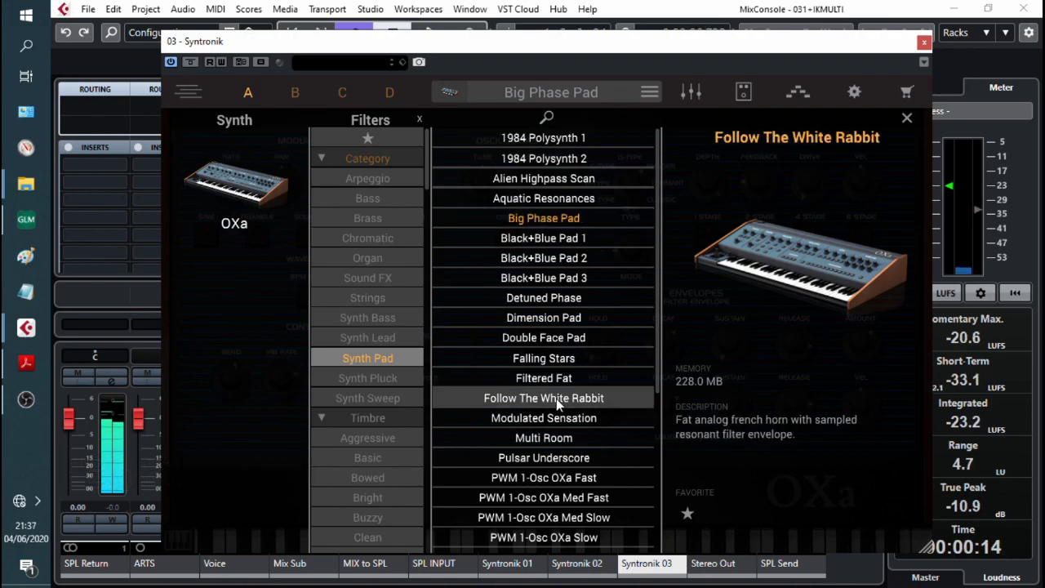
{"action": "left_click", "coordinate": [556, 398]}
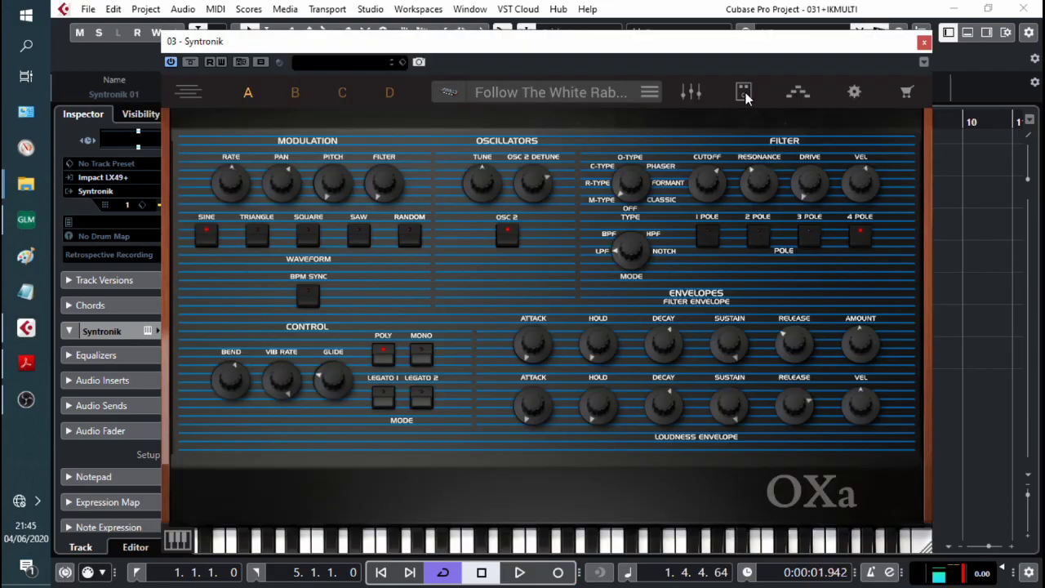
- Show the Follow The White Rabbit effects chain and, during playback, raise the sustain of both Tape Echo channels
{"action": "left_click", "coordinate": [744, 93]}
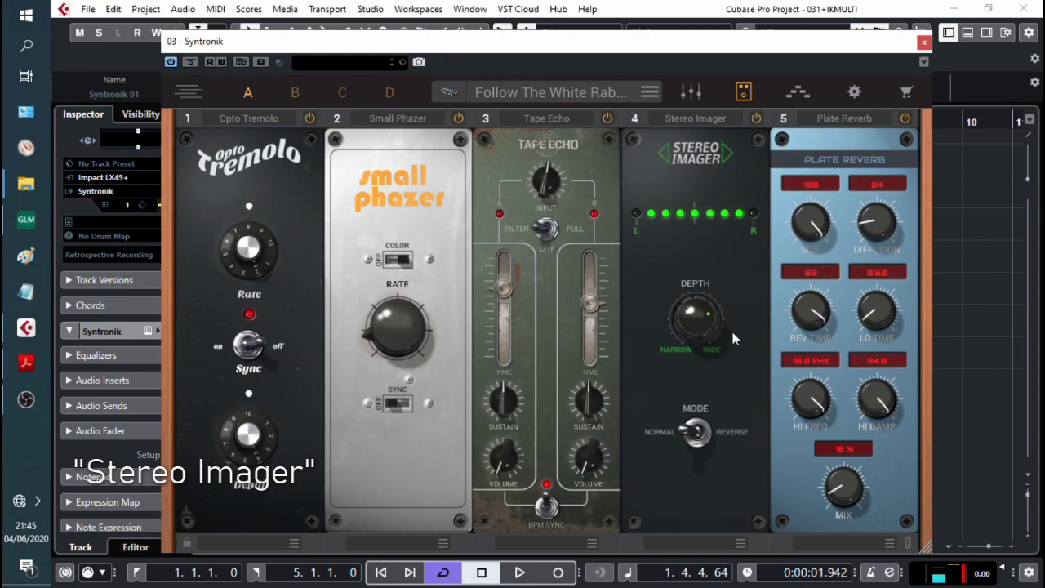
{"action": "key", "text": "space"}
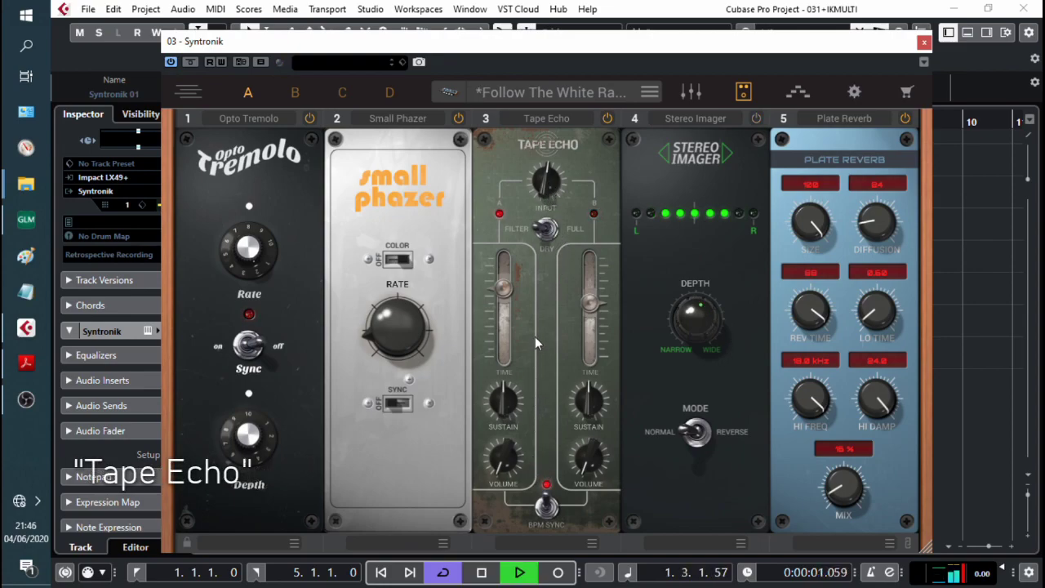
{"action": "mouse_move", "coordinate": [593, 304]}
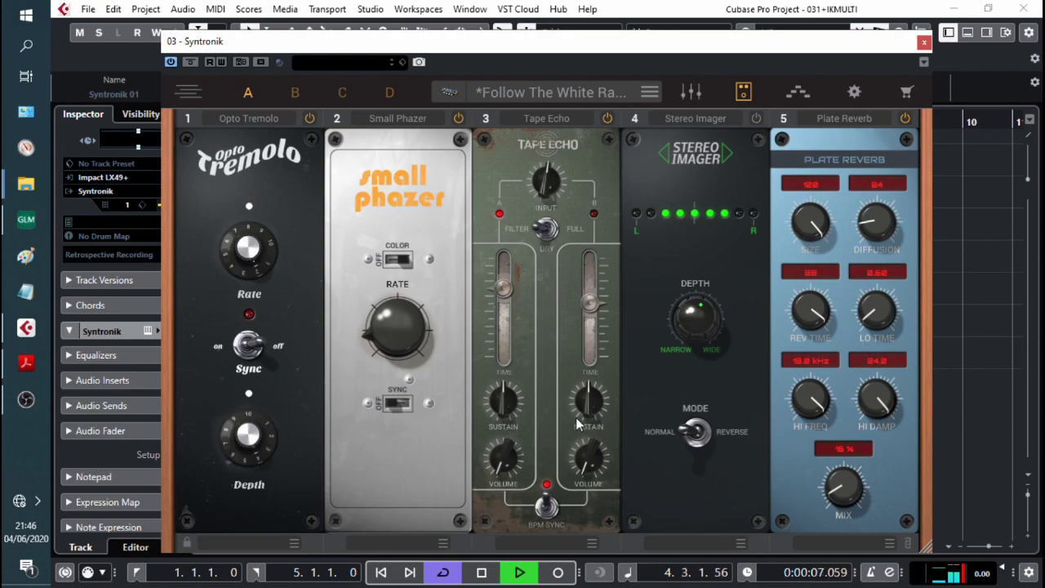
{"action": "mouse_move", "coordinate": [594, 429]}
{"action": "left_click_drag", "start_coordinate": [593, 428], "coordinate": [593, 433]}
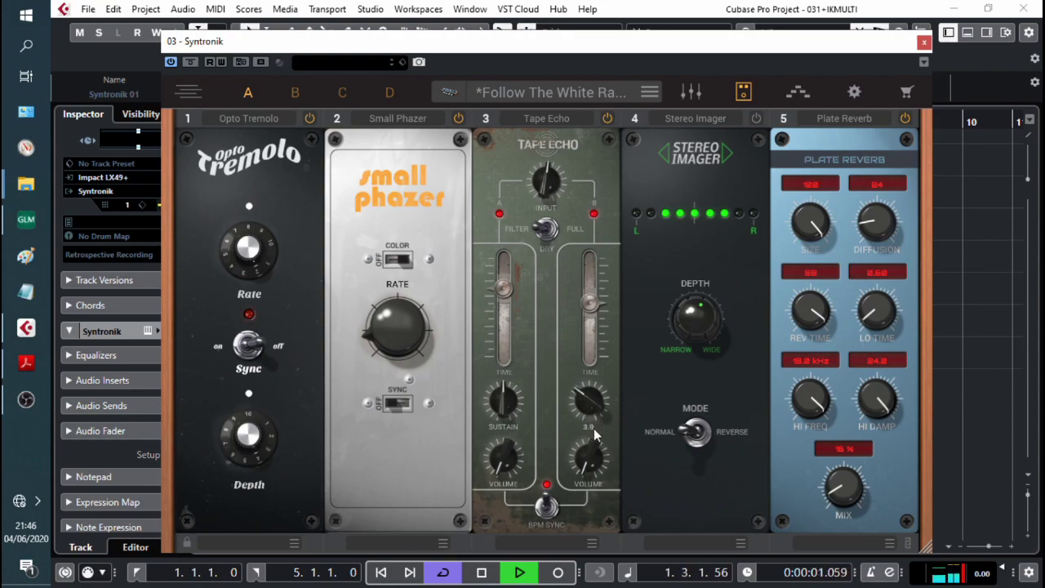
{"action": "left_click_drag", "start_coordinate": [513, 418], "coordinate": [517, 429]}
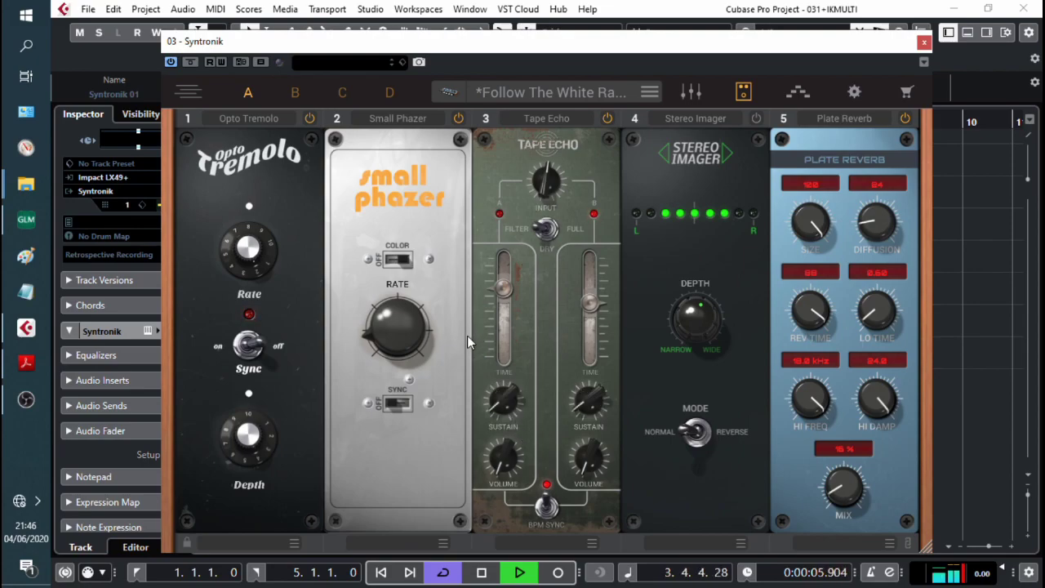
- Try the Small Phazer's rate and the Opto Tremolo's sync switch and depth during playback
{"action": "mouse_move", "coordinate": [397, 317]}
{"action": "left_mouse_down"}
{"action": "mouse_move", "coordinate": [412, 222]}
{"action": "mouse_move", "coordinate": [425, 326]}
{"action": "mouse_move", "coordinate": [394, 323]}
{"action": "left_mouse_up"}
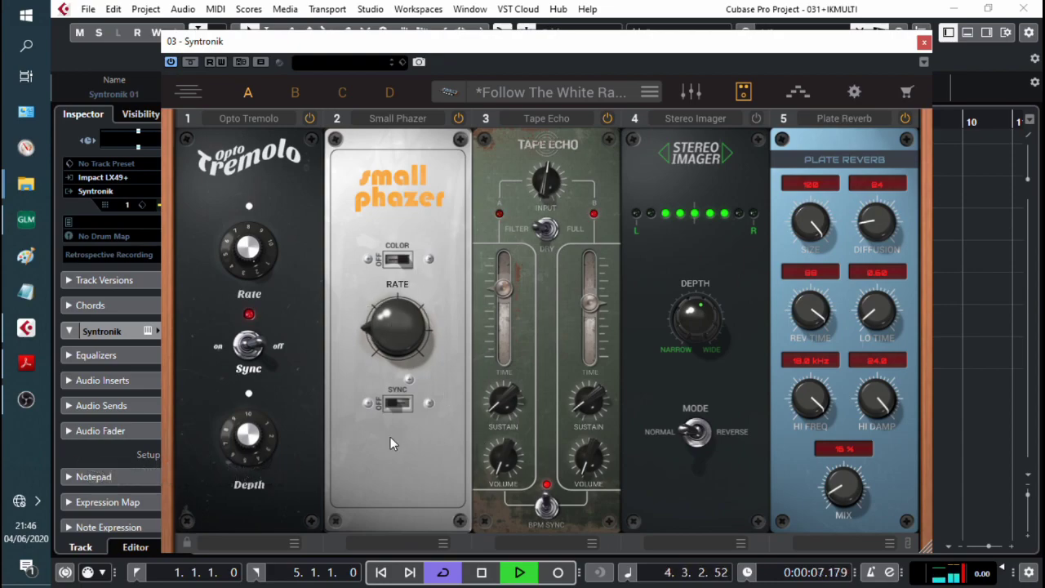
{"action": "left_click", "coordinate": [247, 347]}
{"action": "left_click", "coordinate": [247, 348]}
{"action": "mouse_move", "coordinate": [258, 449]}
{"action": "left_click_drag", "start_coordinate": [252, 420], "coordinate": [250, 504]}
- Replace the Stereo Imager in effect slot 4 with the Phonograph distortion and increase its Distortion and Age
{"action": "left_click", "coordinate": [695, 118]}
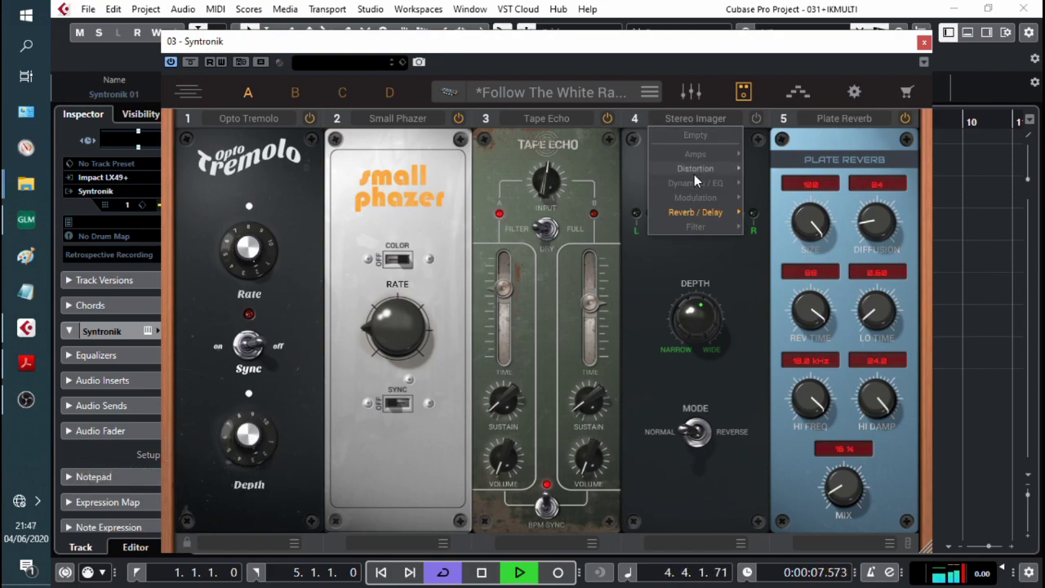
{"action": "mouse_move", "coordinate": [698, 170]}
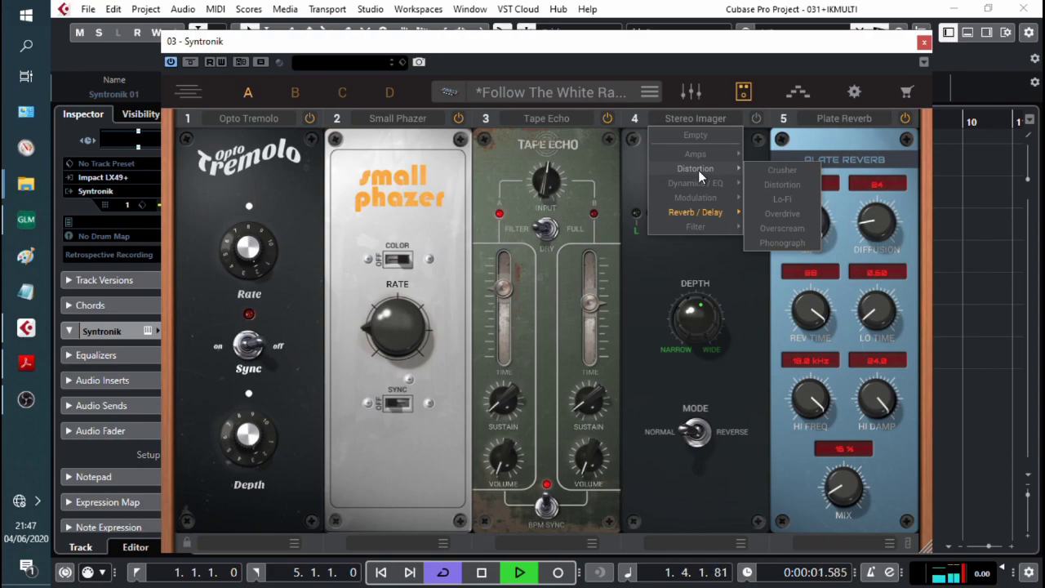
{"action": "left_click", "coordinate": [781, 242]}
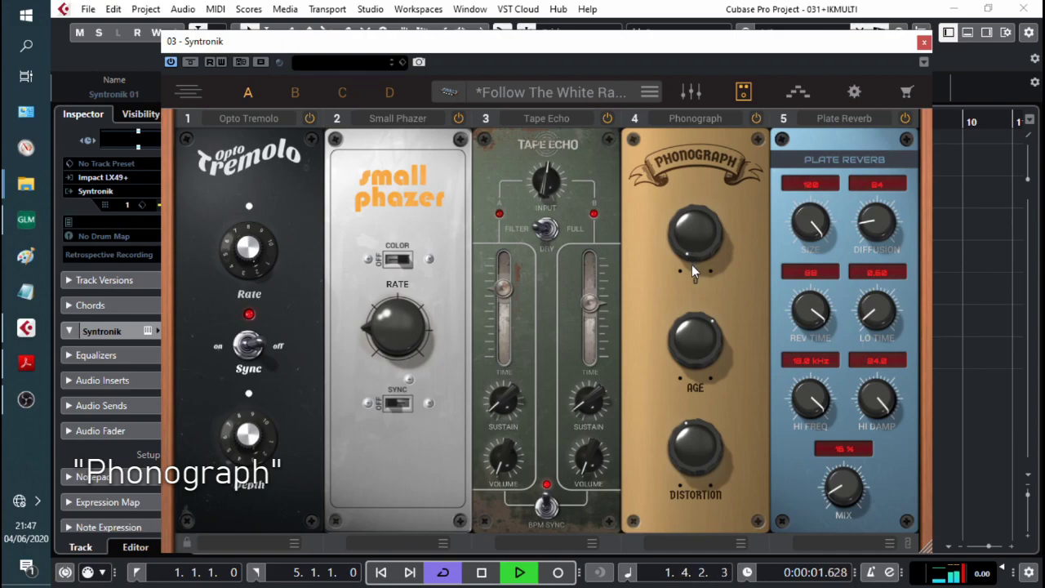
{"action": "left_click_drag", "start_coordinate": [698, 455], "coordinate": [715, 383]}
{"action": "left_click_drag", "start_coordinate": [699, 346], "coordinate": [723, 310]}
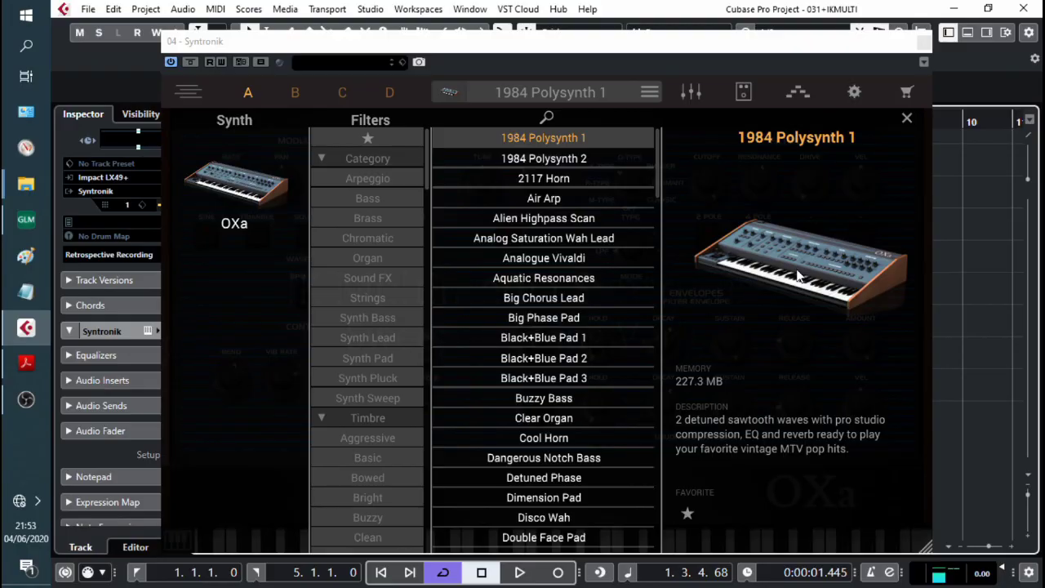
- Load the Struggling Highpass Sweep preset from the Synth Sweep category on Syntronik 04 and increase its Spring Reverb dry/wet mix
{"action": "left_click", "coordinate": [368, 398]}
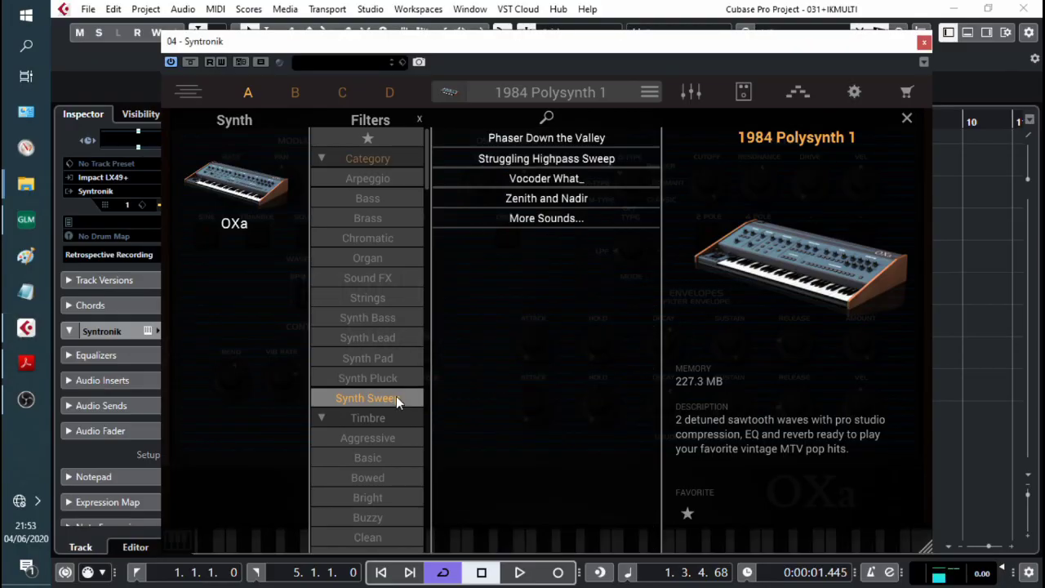
{"action": "key", "text": "Down"}
{"action": "key", "text": "Down"}
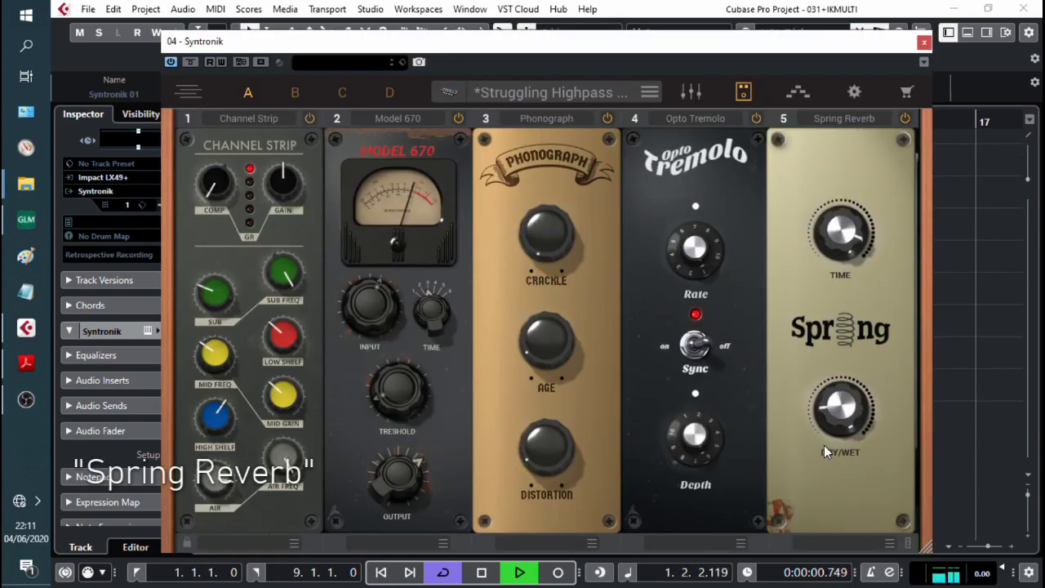
{"action": "left_click_drag", "start_coordinate": [852, 424], "coordinate": [853, 343]}
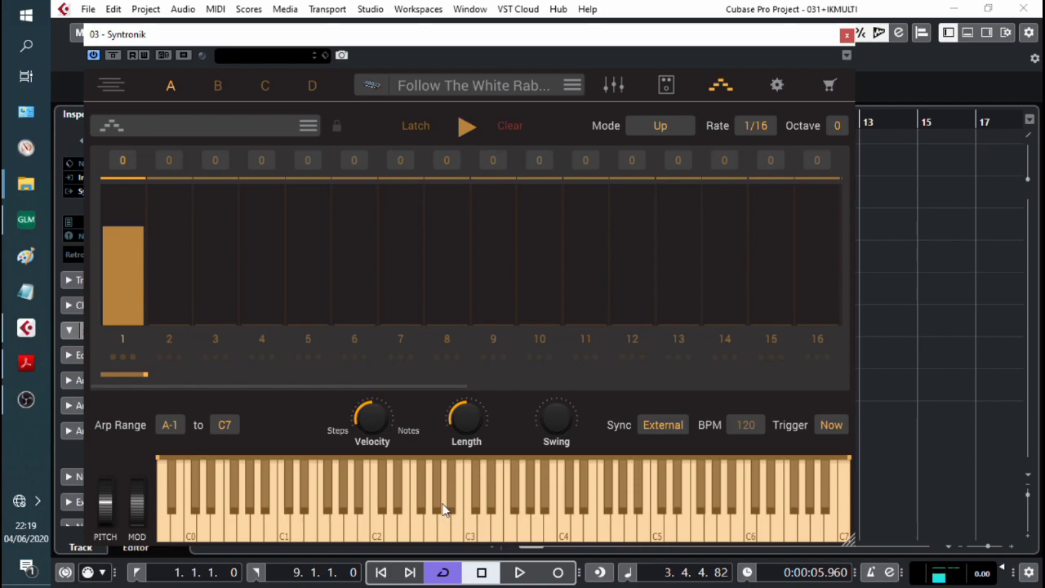
- Leave the arpeggiator page of Syntronik 03, play the project and turn off cycle playback
{"action": "left_click", "coordinate": [112, 85]}
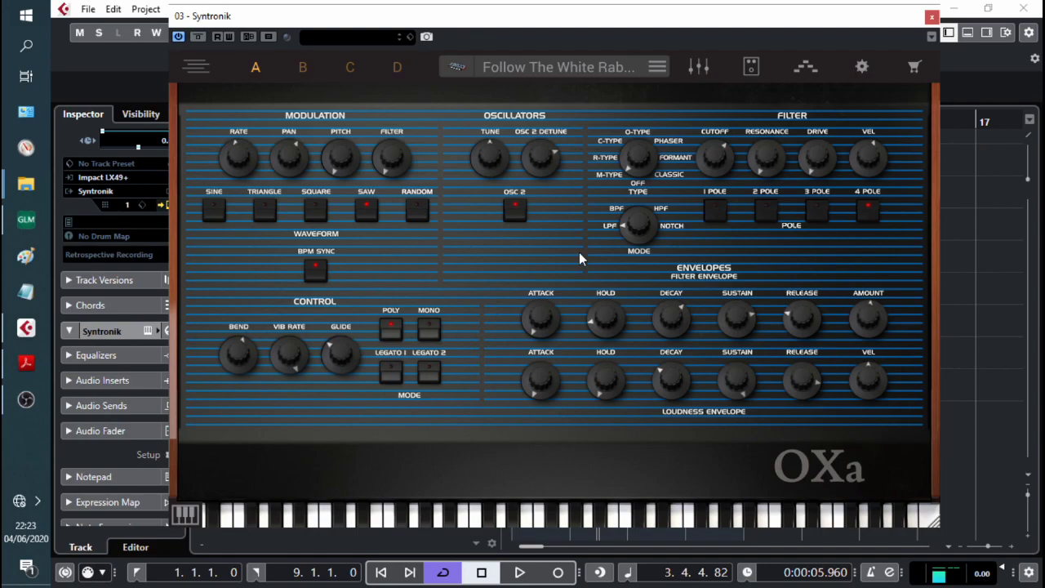
{"action": "left_click", "coordinate": [947, 206]}
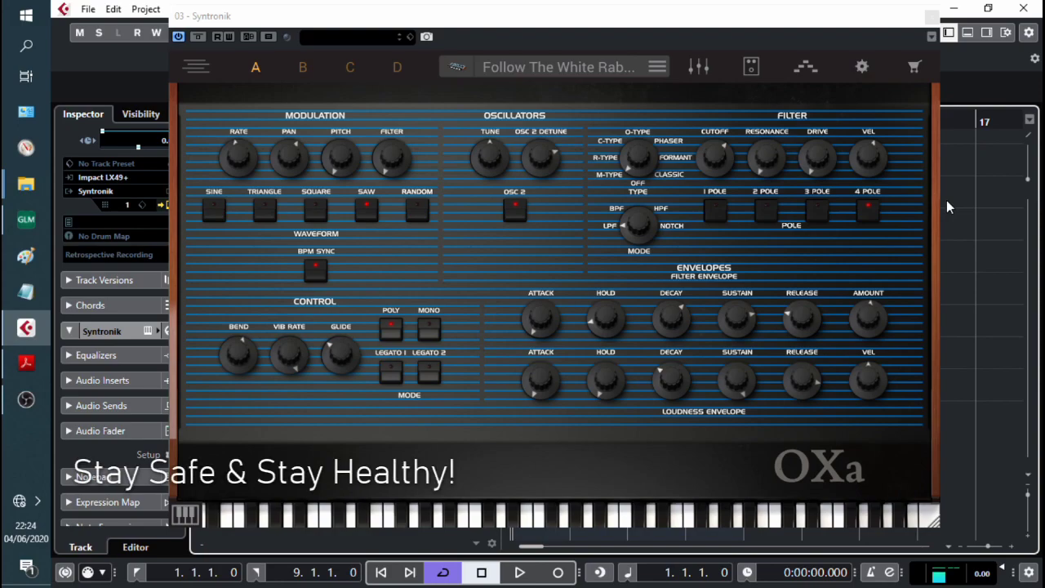
{"action": "key", "text": "space"}
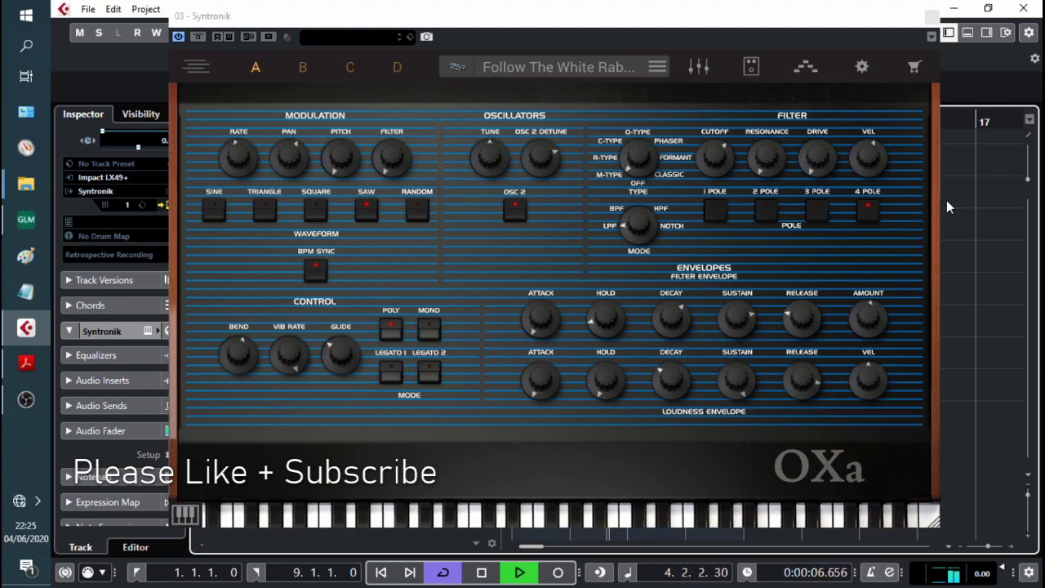
{"action": "key", "text": "KP_Divide"}
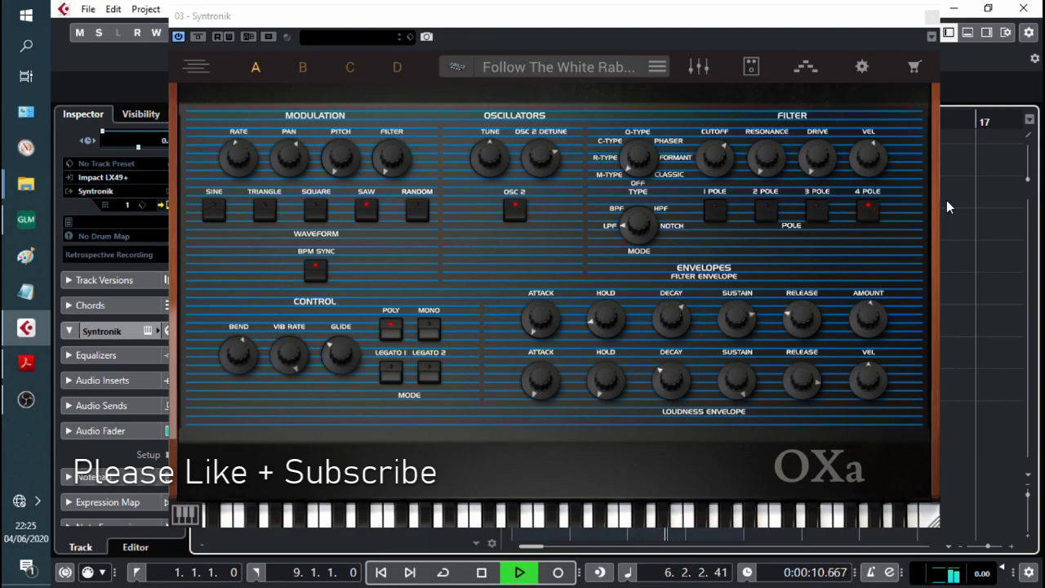
{"action": "key", "text": "KP_Divide"}
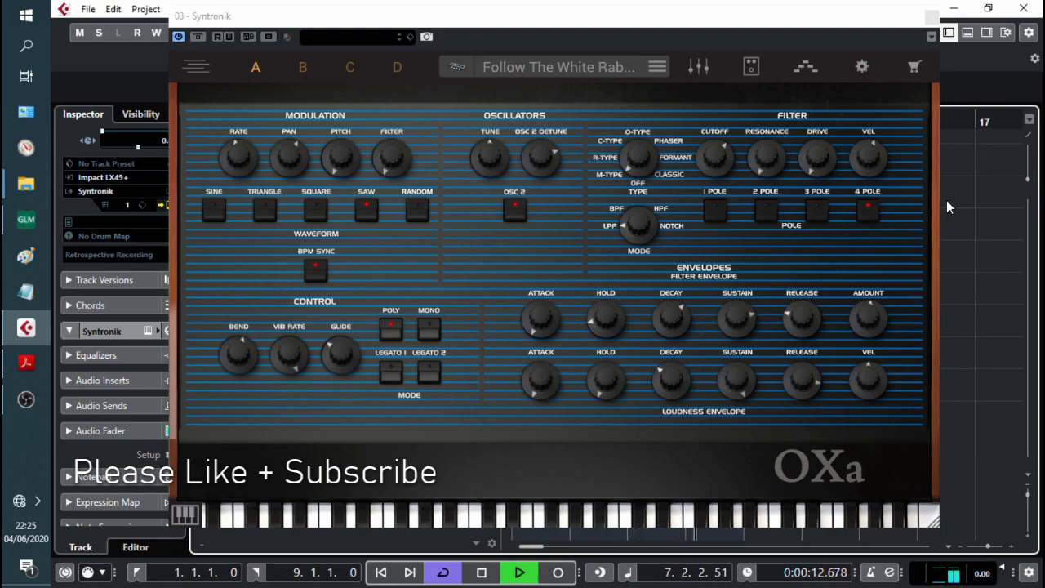